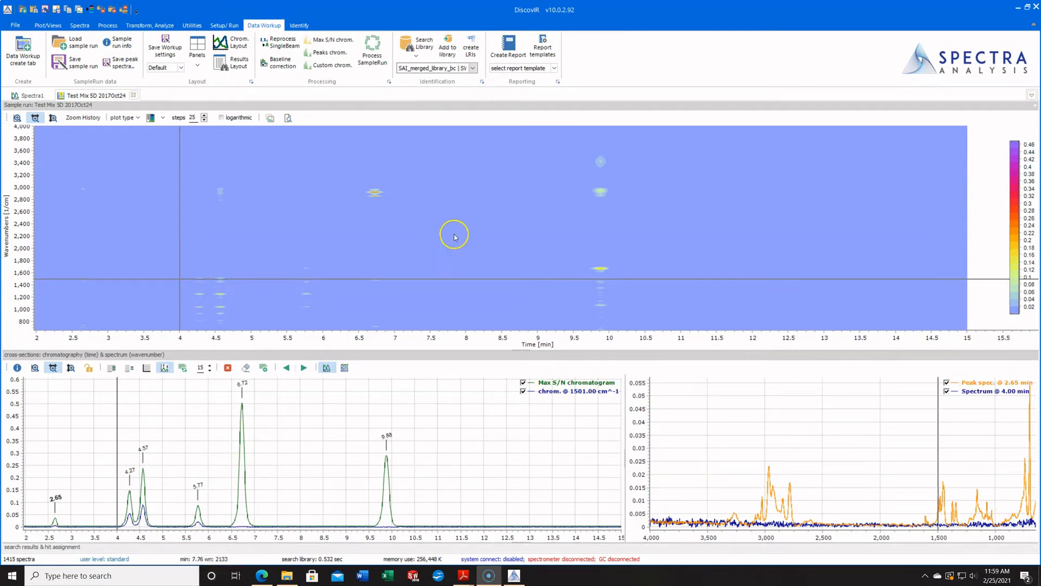
# Set the default reporting options to PDF and XLSX output, retention time chromatogram labels and absorbance spectra, and apply them.
pyautogui.click(558, 83)
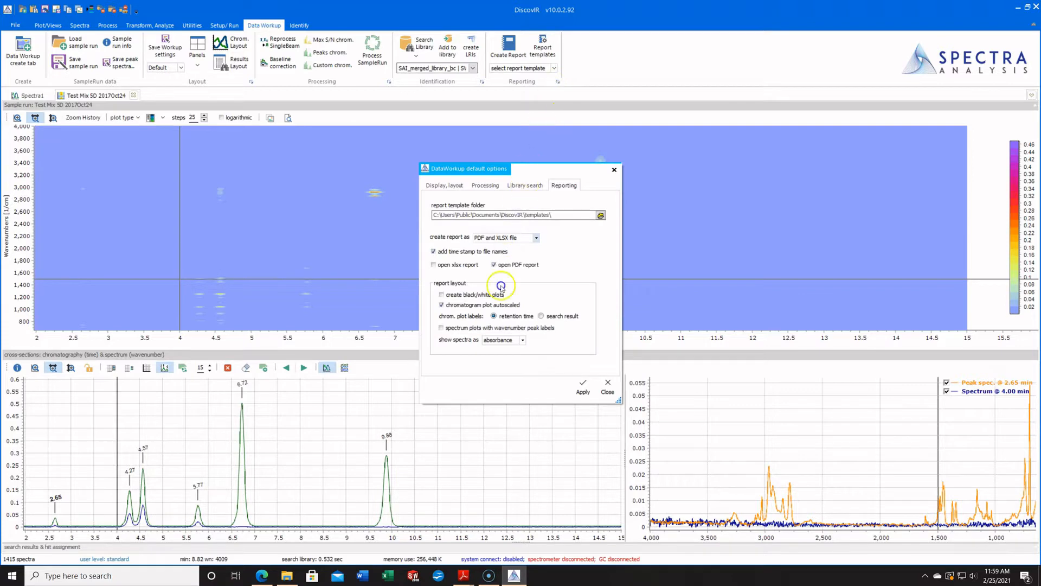
pyautogui.click(537, 238)
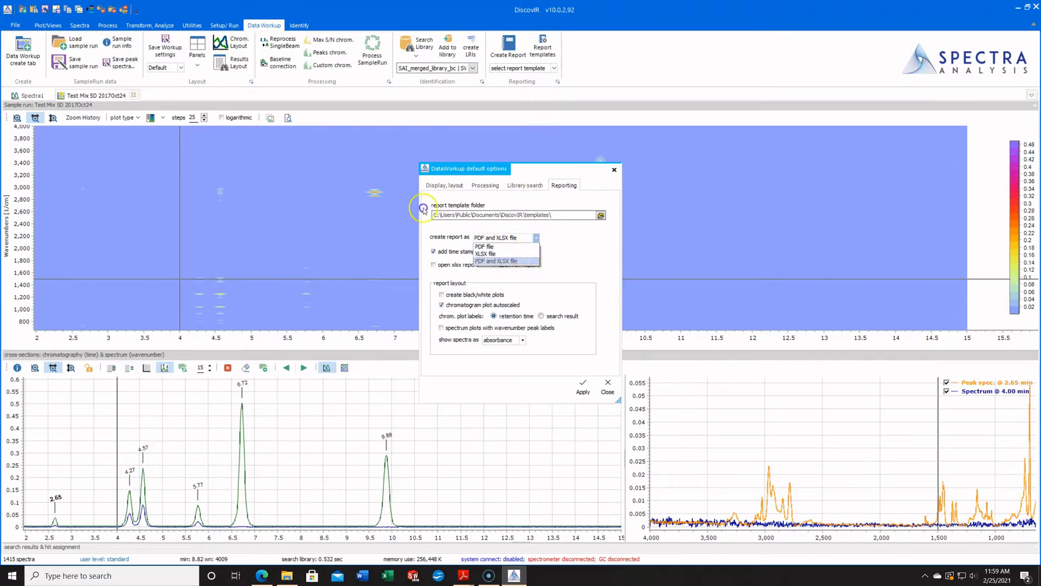
pyautogui.click(529, 261)
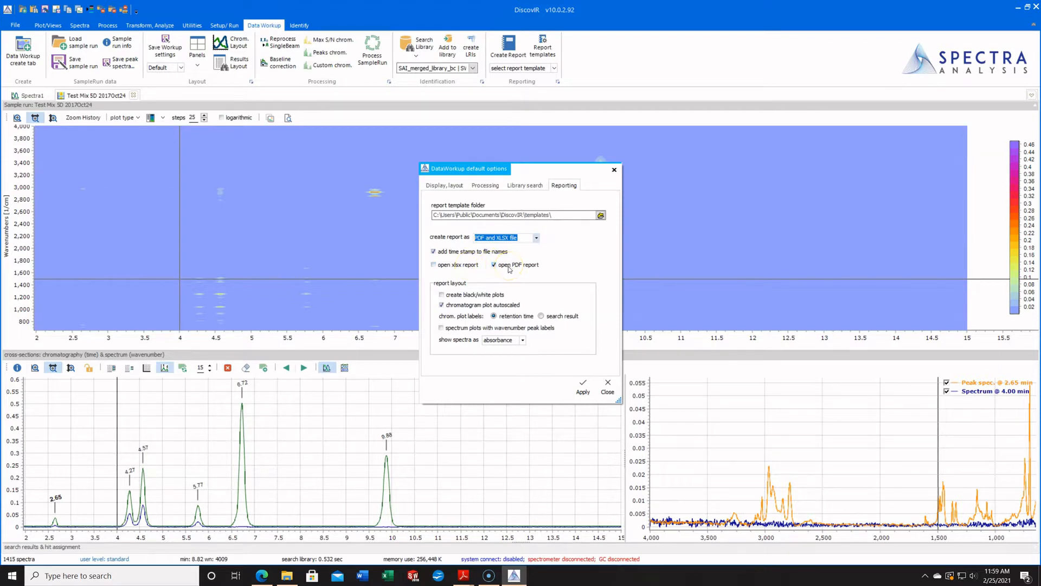
pyautogui.click(461, 296)
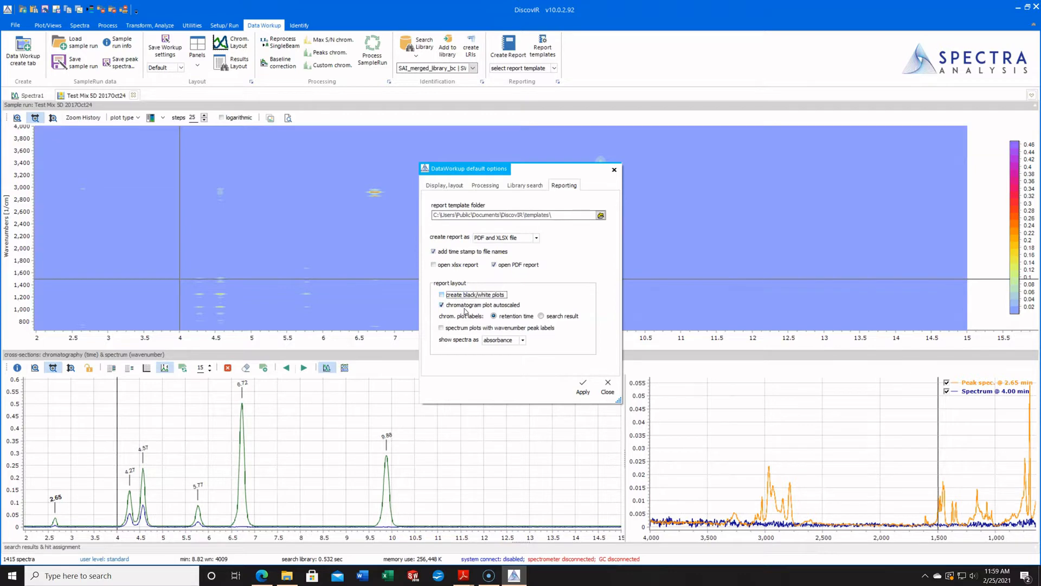
pyautogui.click(549, 316)
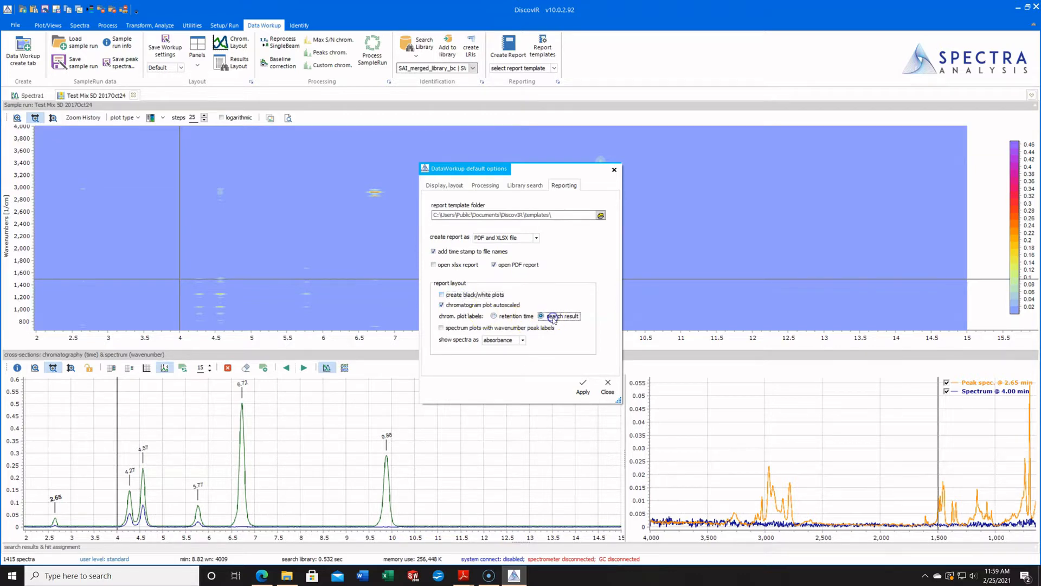
pyautogui.click(497, 317)
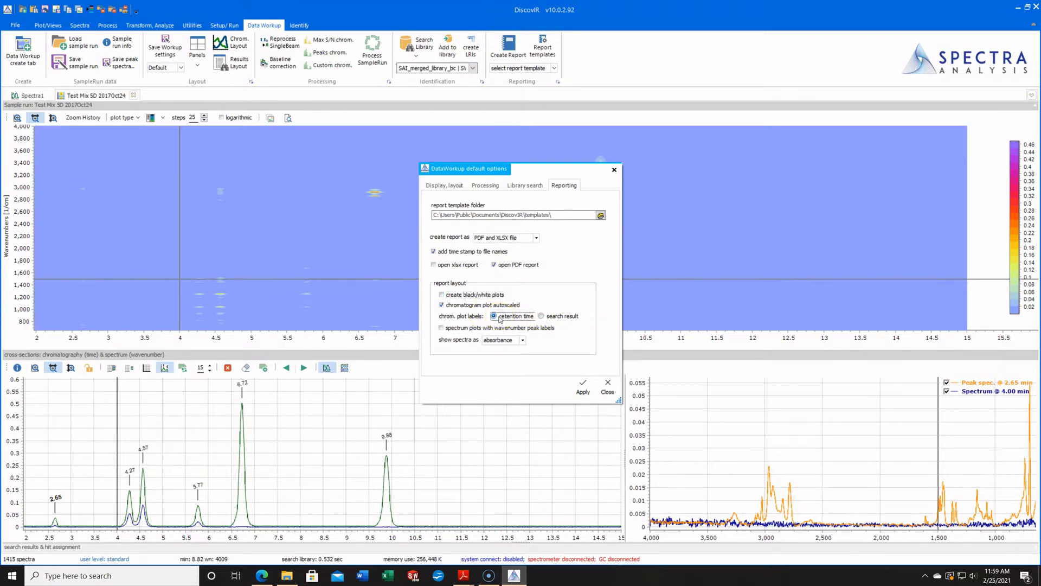
pyautogui.click(523, 341)
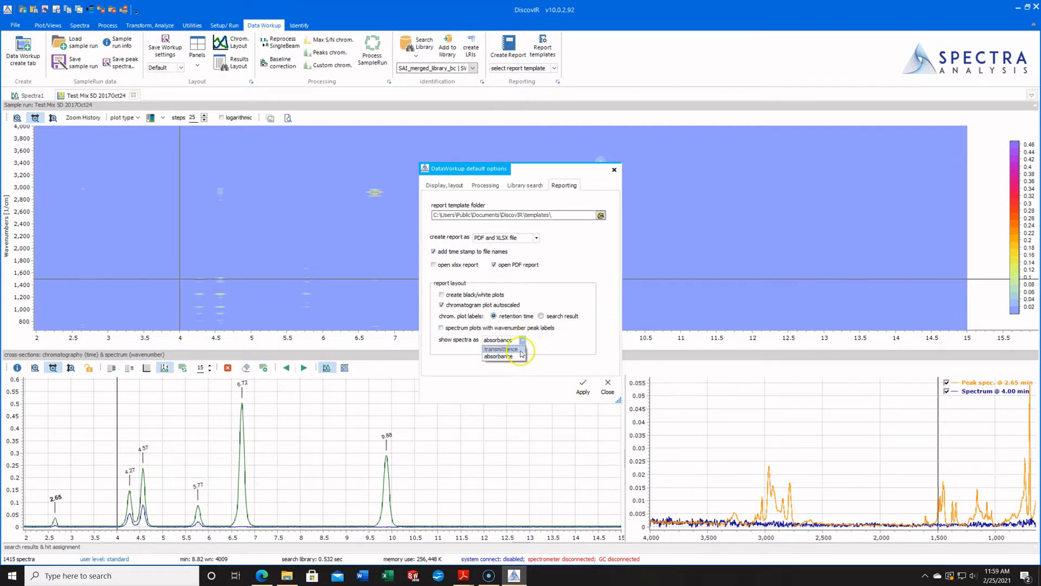
pyautogui.click(523, 341)
pyautogui.click(524, 340)
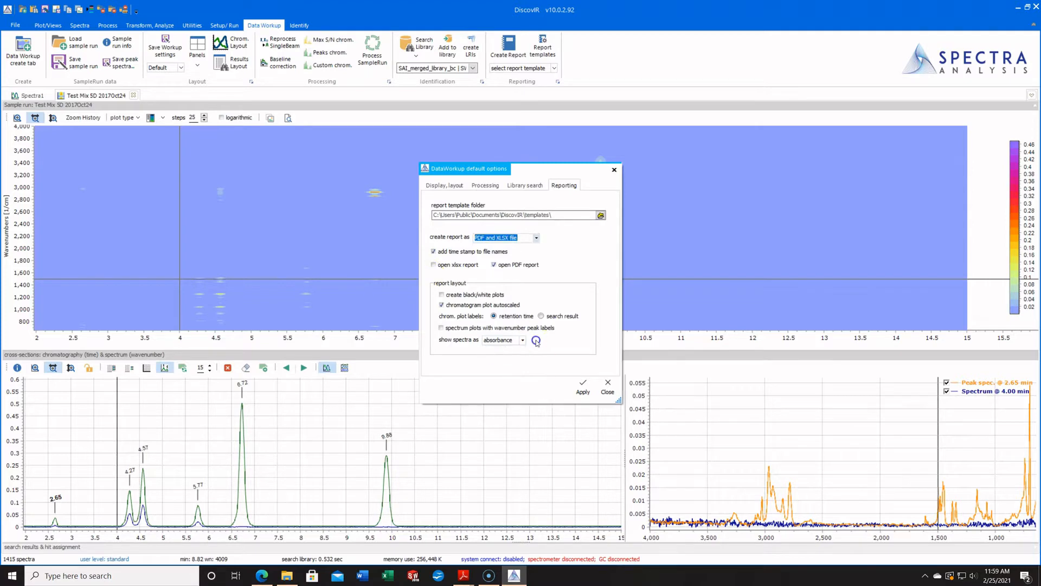
pyautogui.click(582, 387)
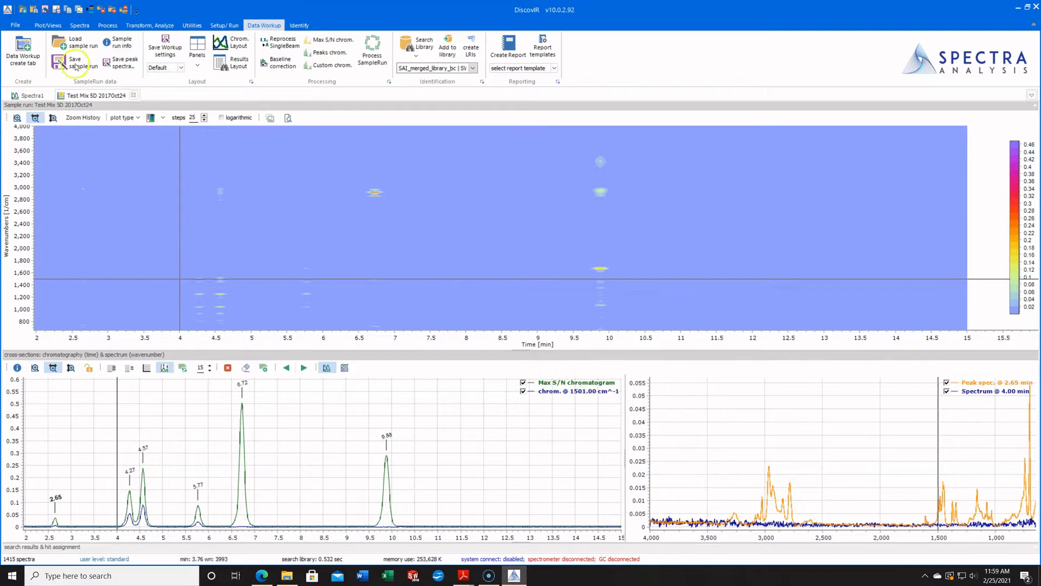
# Review the Data Workup reporting settings in the program-wide options, keeping retention time as the chromatogram plot label, and return to the sample run.
pyautogui.click(16, 25)
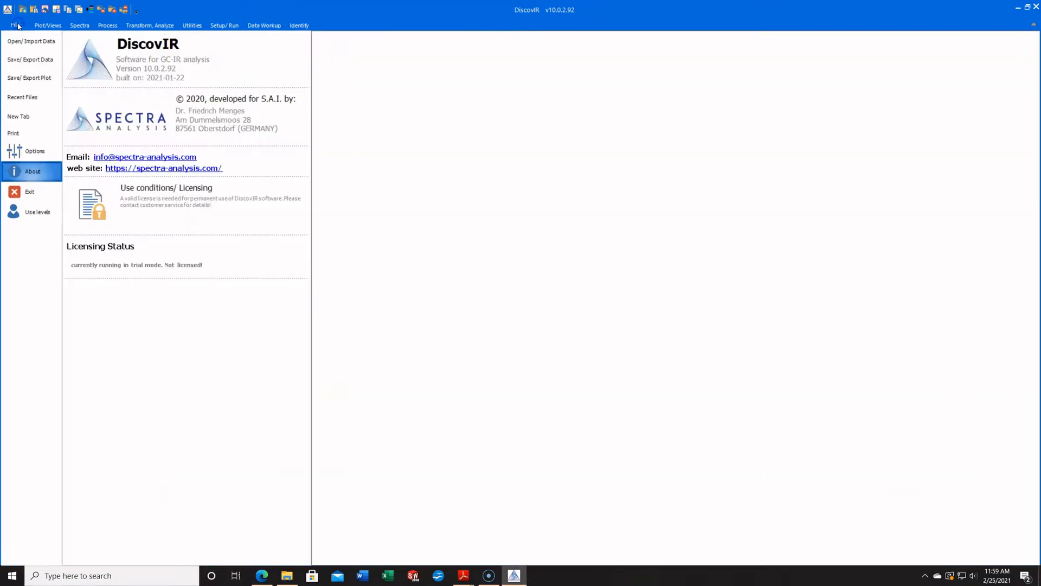
pyautogui.click(39, 156)
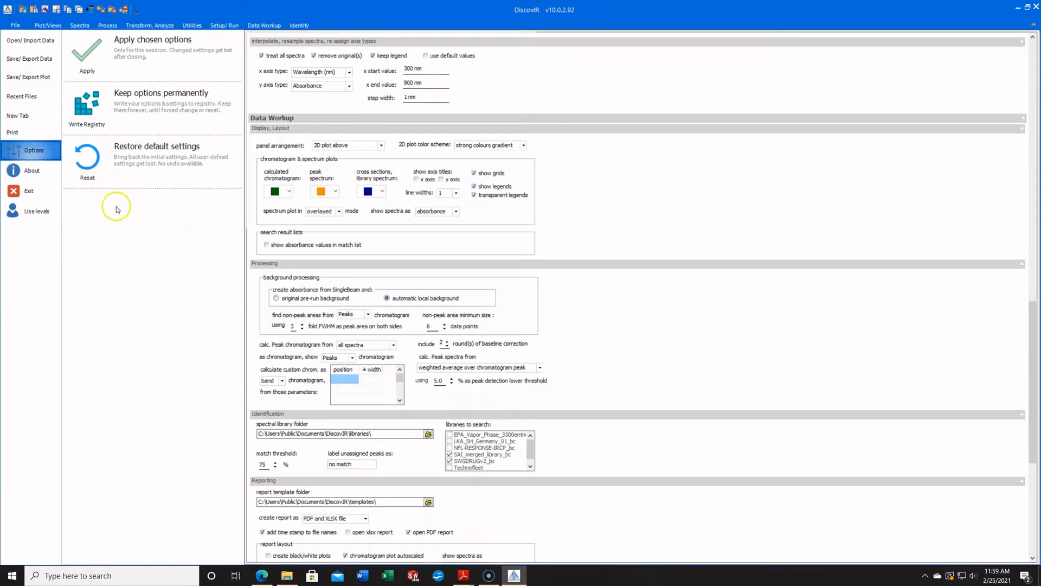
pyautogui.moveTo(1033, 353); pyautogui.dragTo(1035, 386)
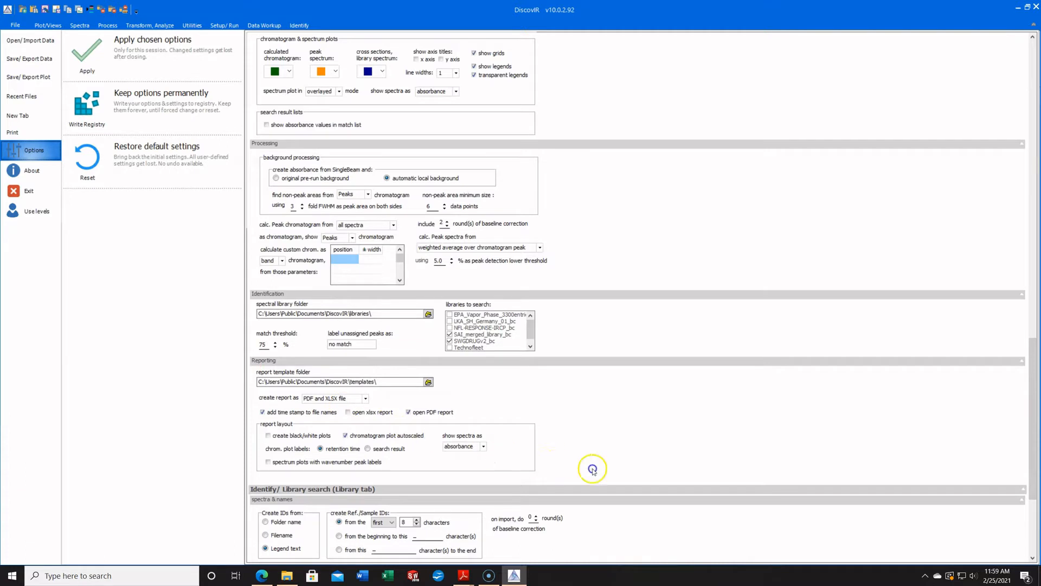
pyautogui.click(366, 400)
pyautogui.click(366, 400)
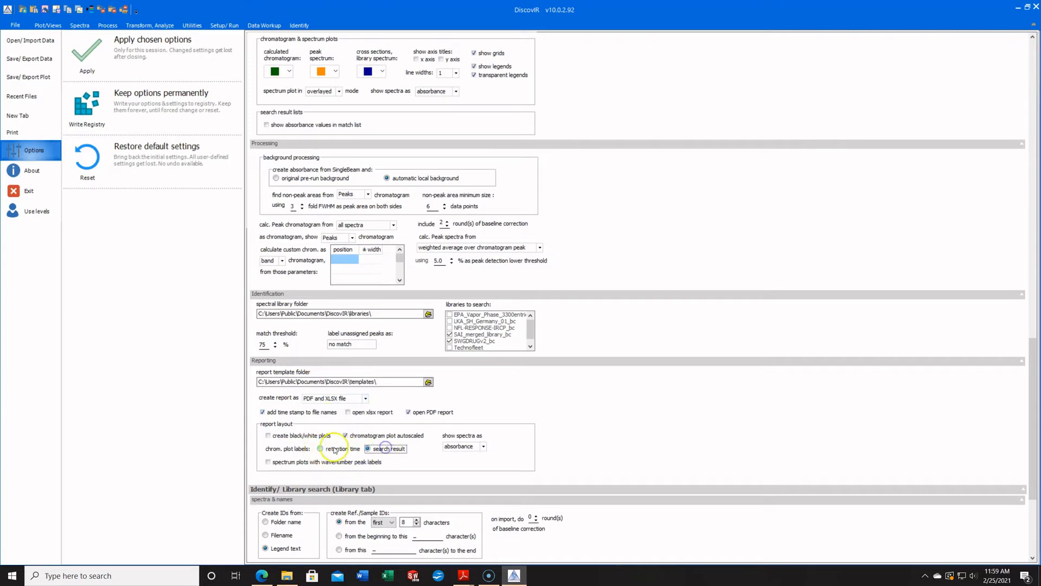
pyautogui.click(334, 450)
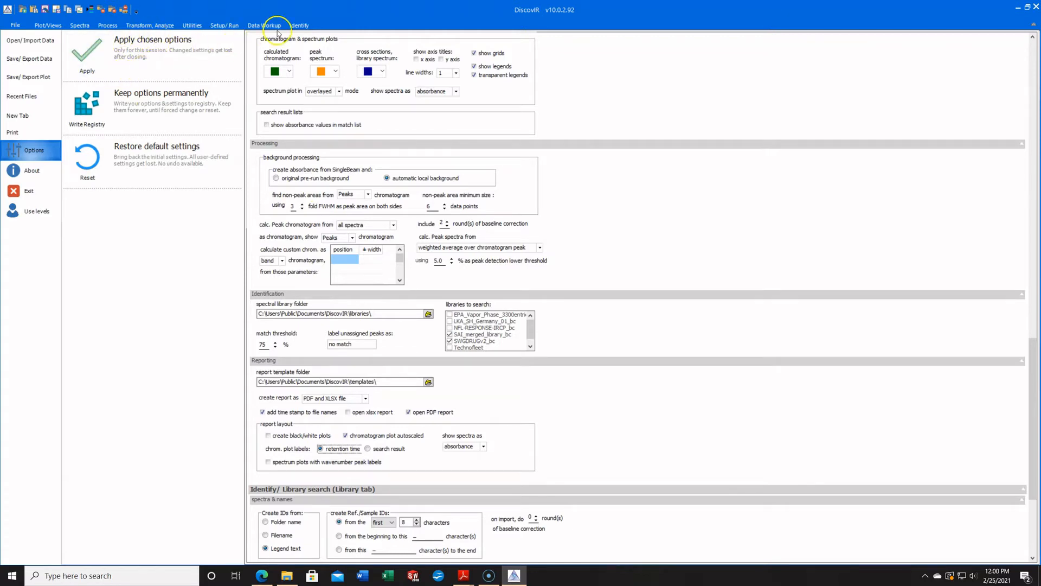
pyautogui.click(255, 28)
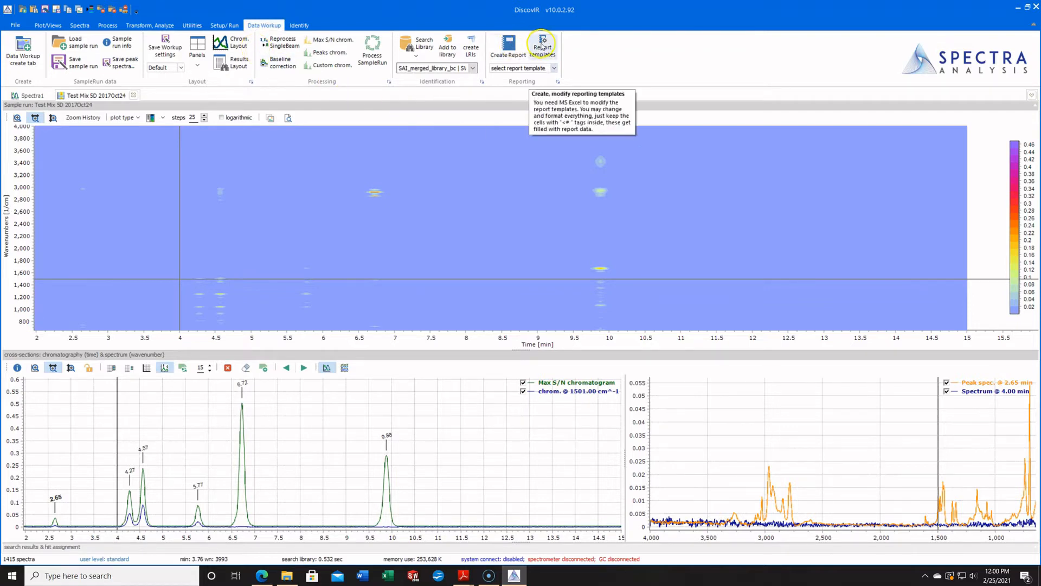
# Open the report templates folder and widen the file name column.
pyautogui.click(545, 46)
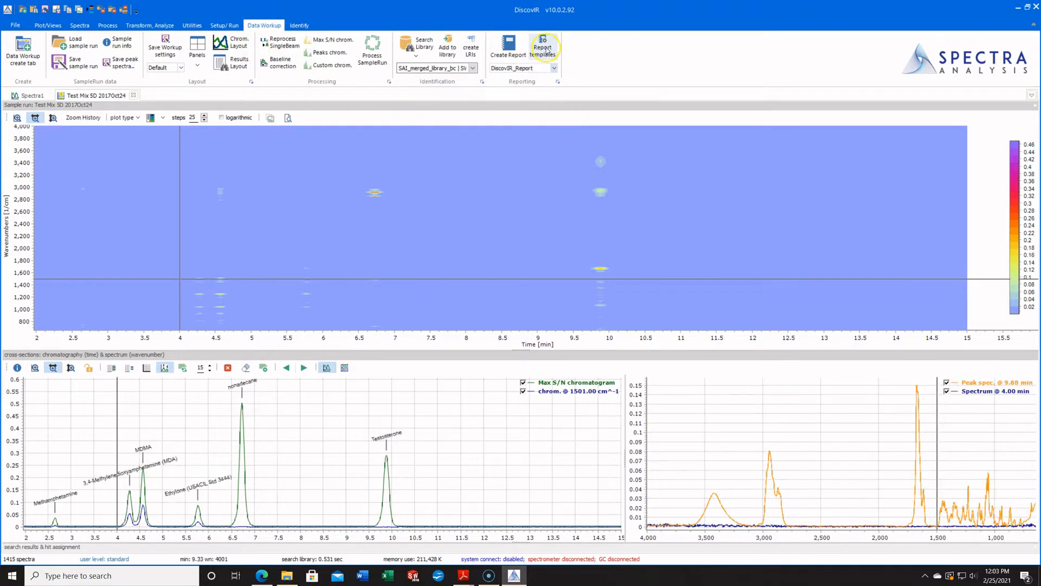
pyautogui.click(546, 47)
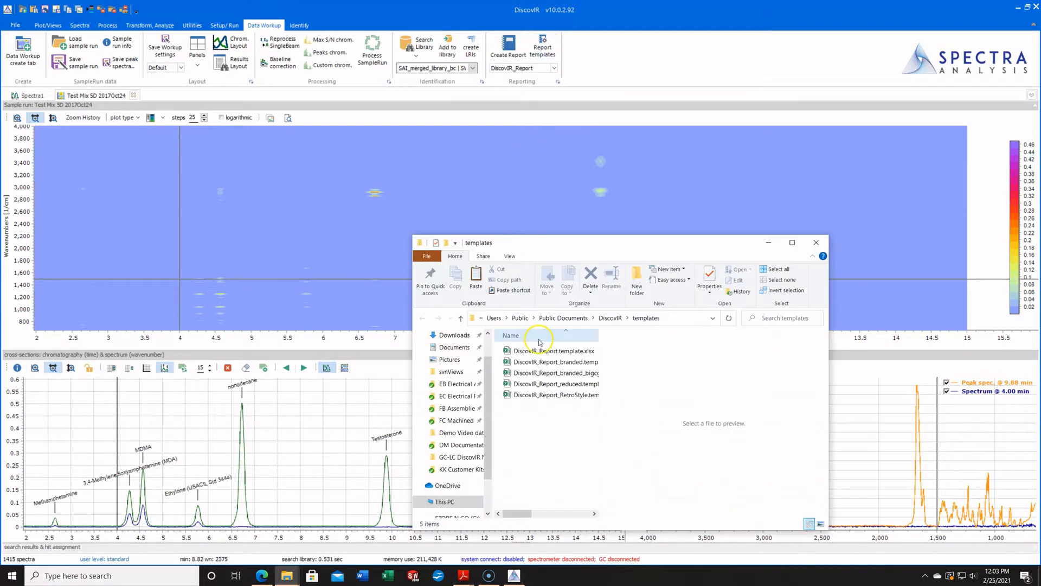
pyautogui.moveTo(564, 242); pyautogui.dragTo(517, 129)
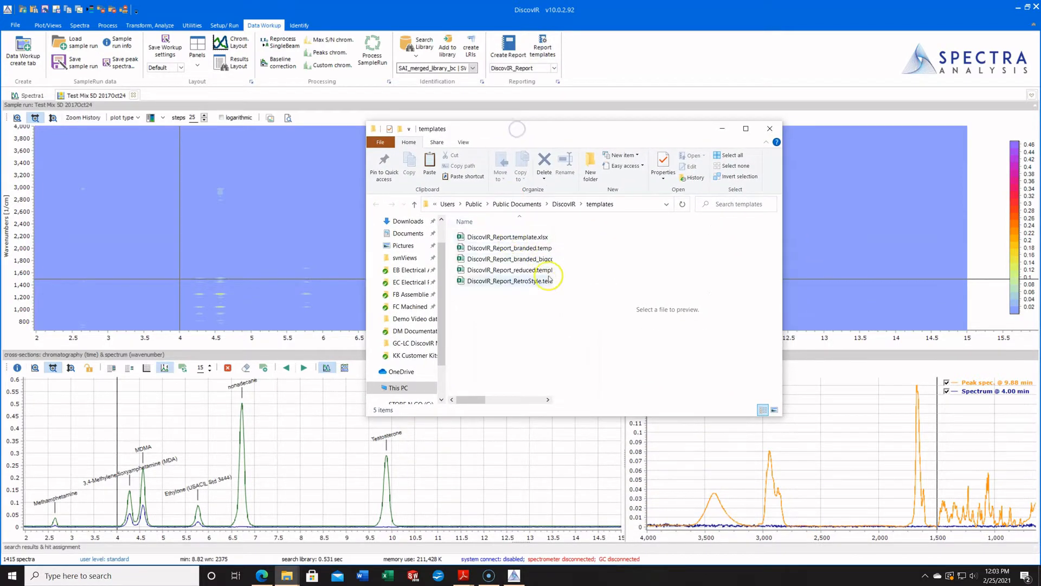
pyautogui.moveTo(561, 301); pyautogui.dragTo(588, 300)
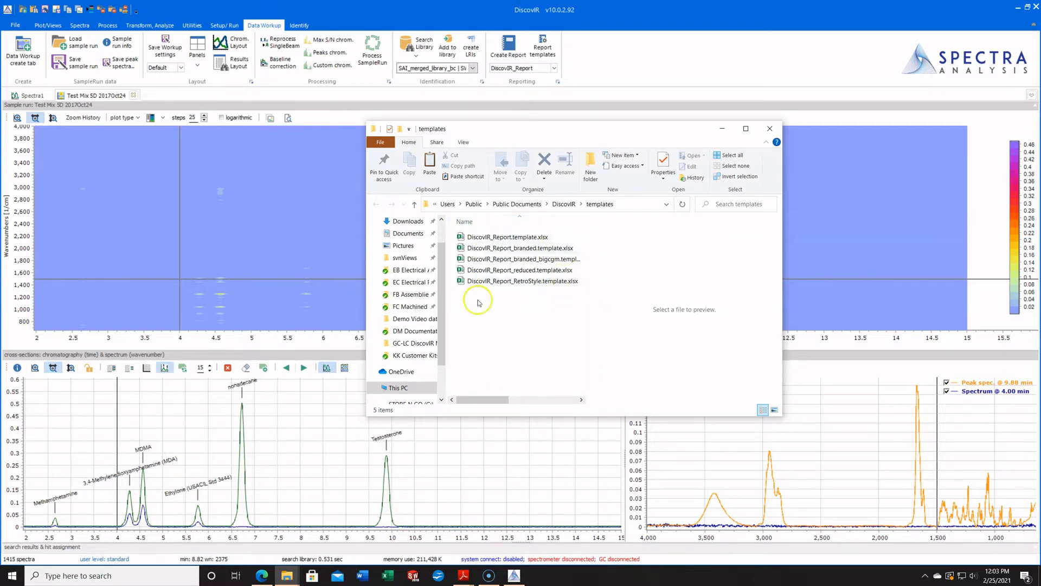
# Open DiscovIR_Report.template.xlsx in Excel and look through its Peak table, Peak 1 and Run Conditions sheets.
pyautogui.doubleClick(508, 238)
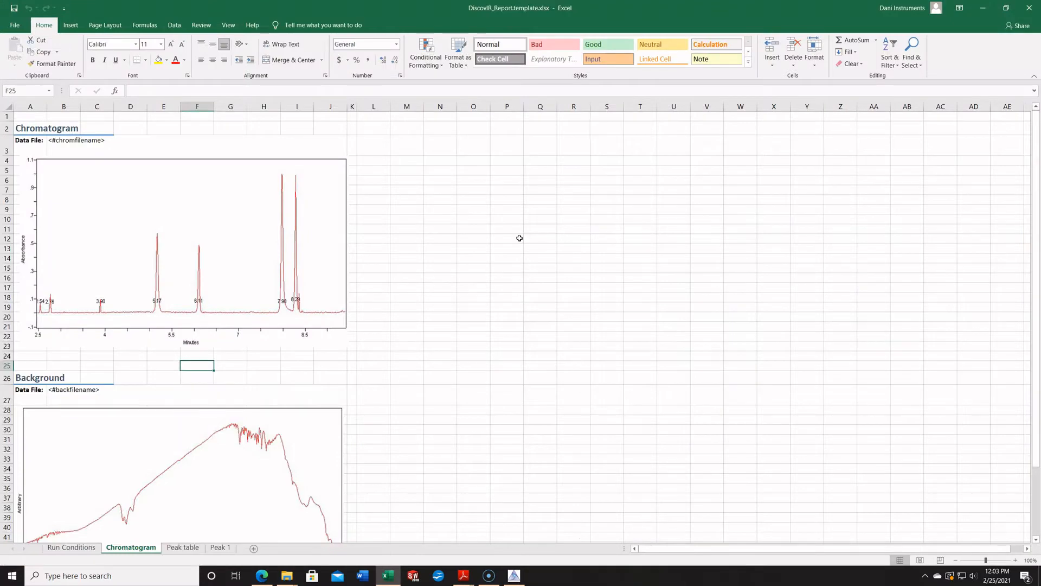
pyautogui.click(177, 548)
pyautogui.click(221, 547)
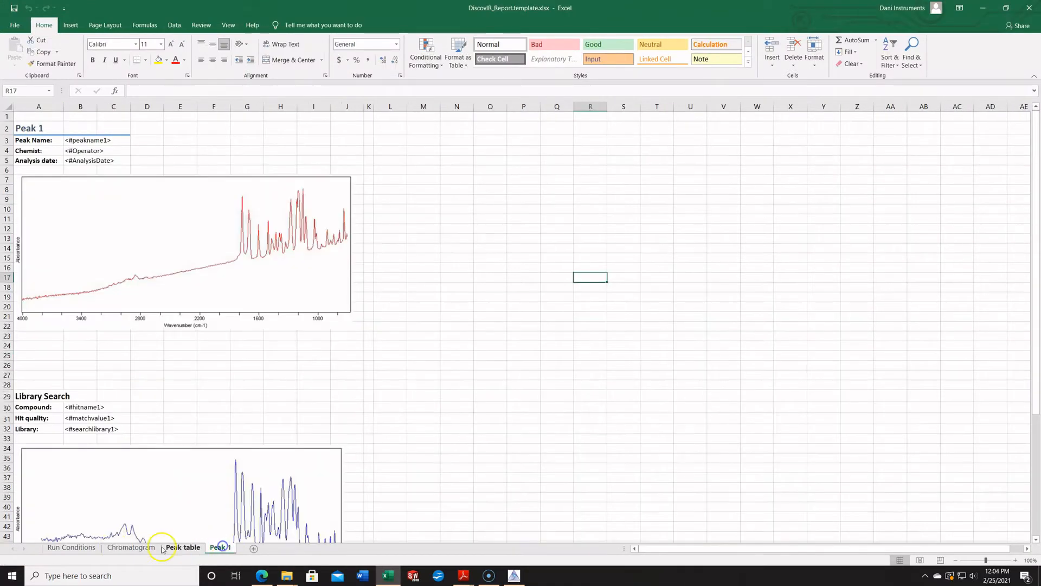
pyautogui.click(74, 547)
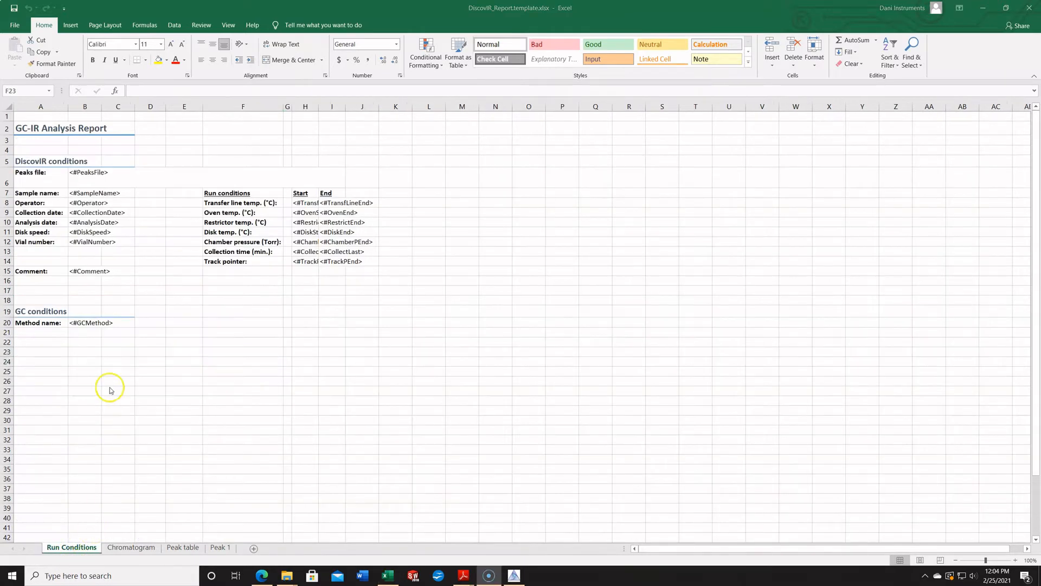
# Examine the placeholder tags on the Run Conditions sheet, from the sample name down to the vial number.
pyautogui.click(82, 193)
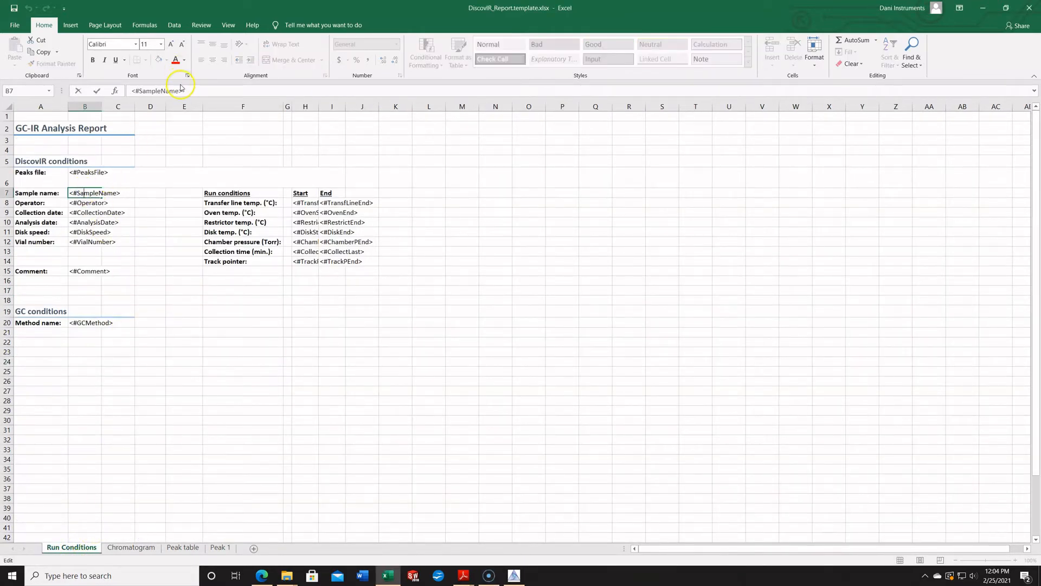
pyautogui.moveTo(196, 94); pyautogui.dragTo(146, 91)
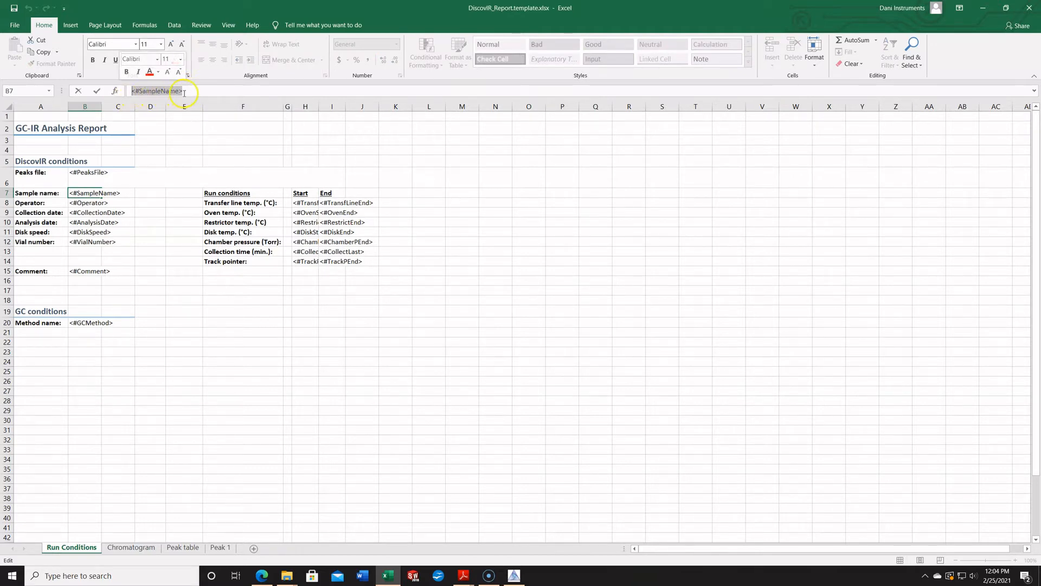
pyautogui.click(144, 273)
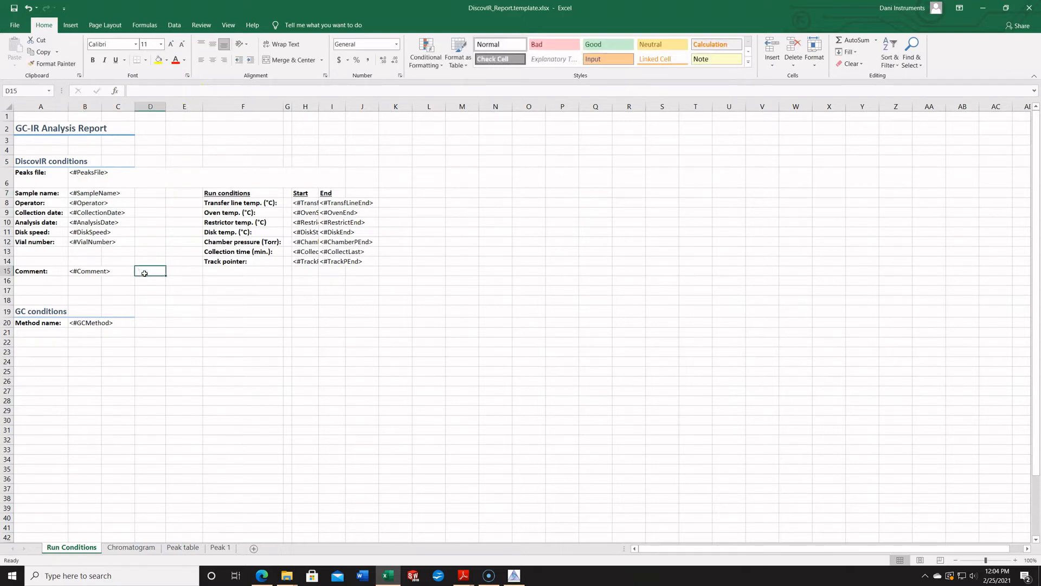
pyautogui.click(85, 203)
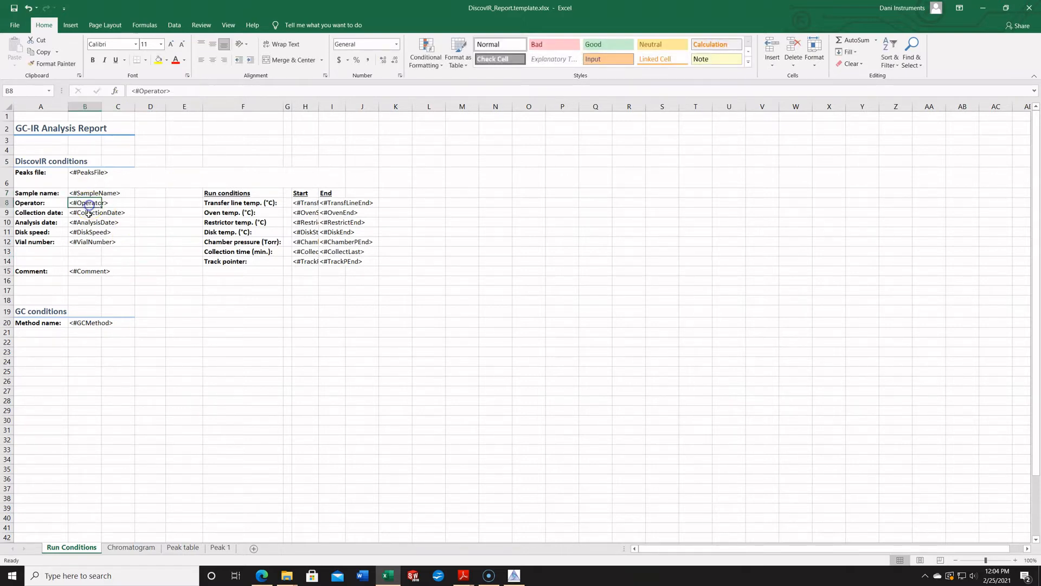
pyautogui.click(86, 212)
pyautogui.click(85, 224)
pyautogui.click(85, 233)
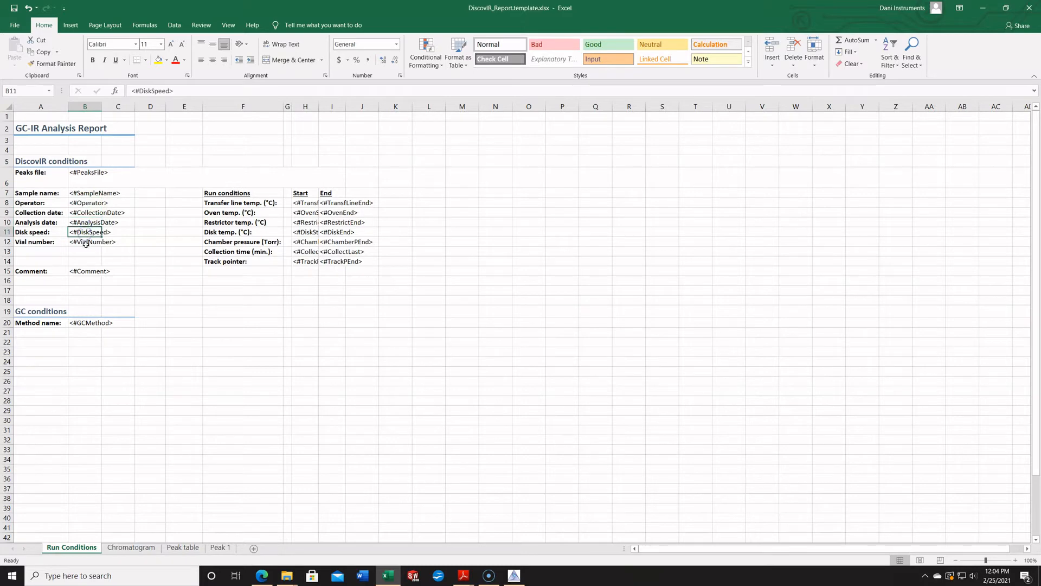
pyautogui.click(85, 244)
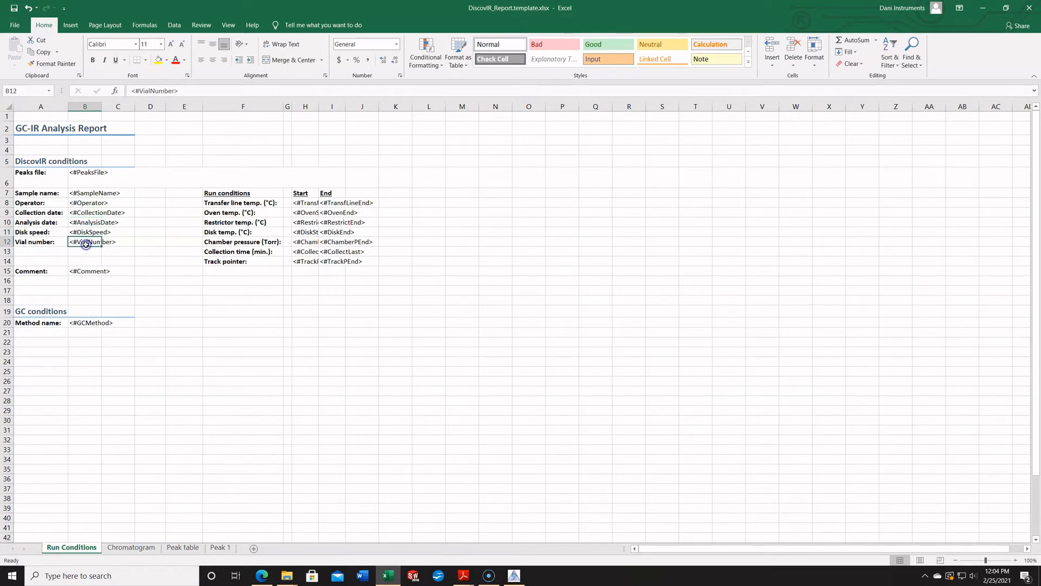
pyautogui.click(158, 221)
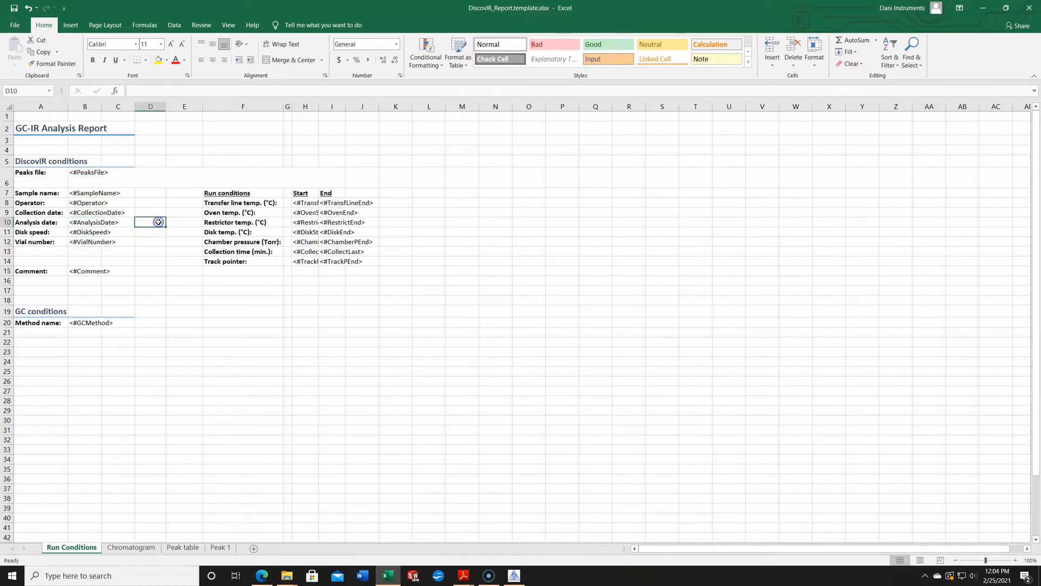
# Examine the report title and the text labels of the DiscovIR conditions and Run conditions sections in the template.
pyautogui.click(37, 127)
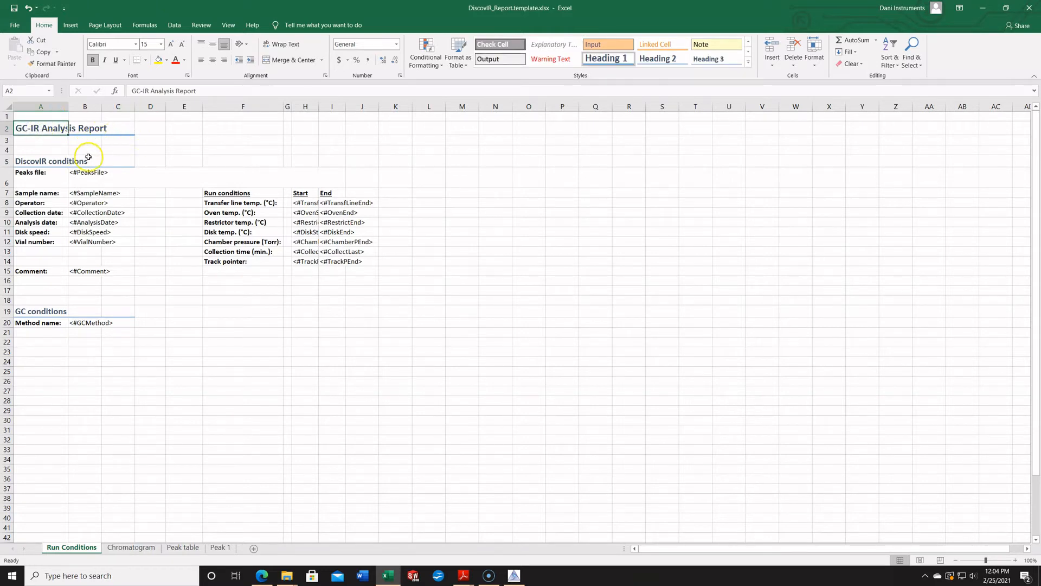
pyautogui.click(33, 176)
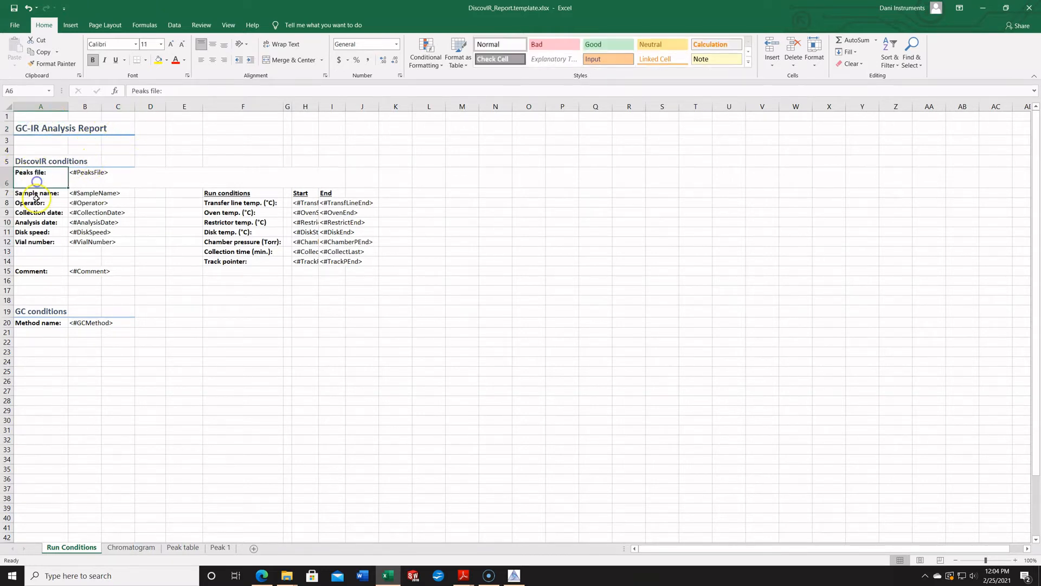
pyautogui.click(34, 202)
pyautogui.click(36, 223)
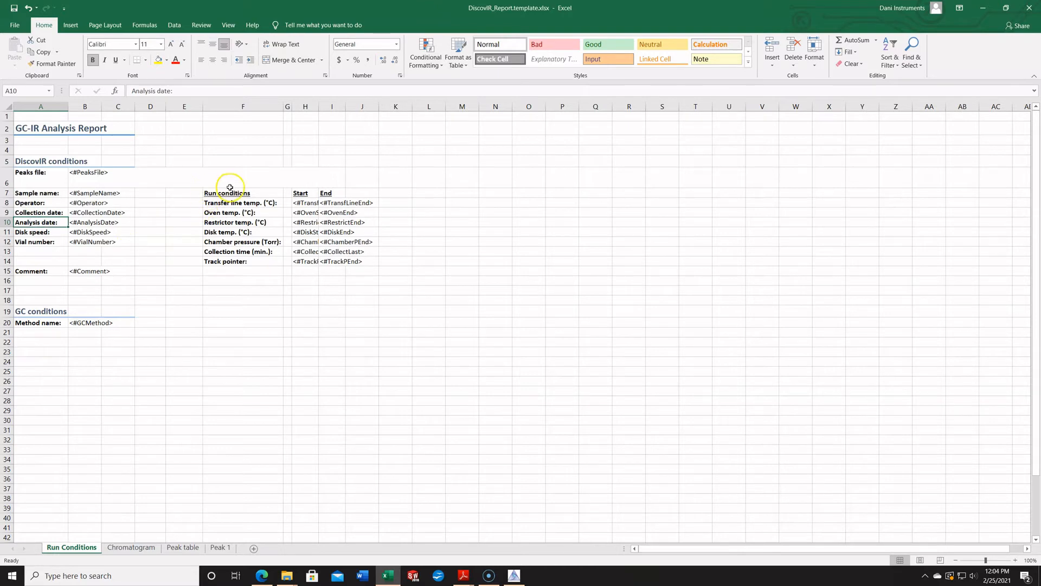
pyautogui.moveTo(229, 187); pyautogui.dragTo(225, 272)
pyautogui.click(220, 313)
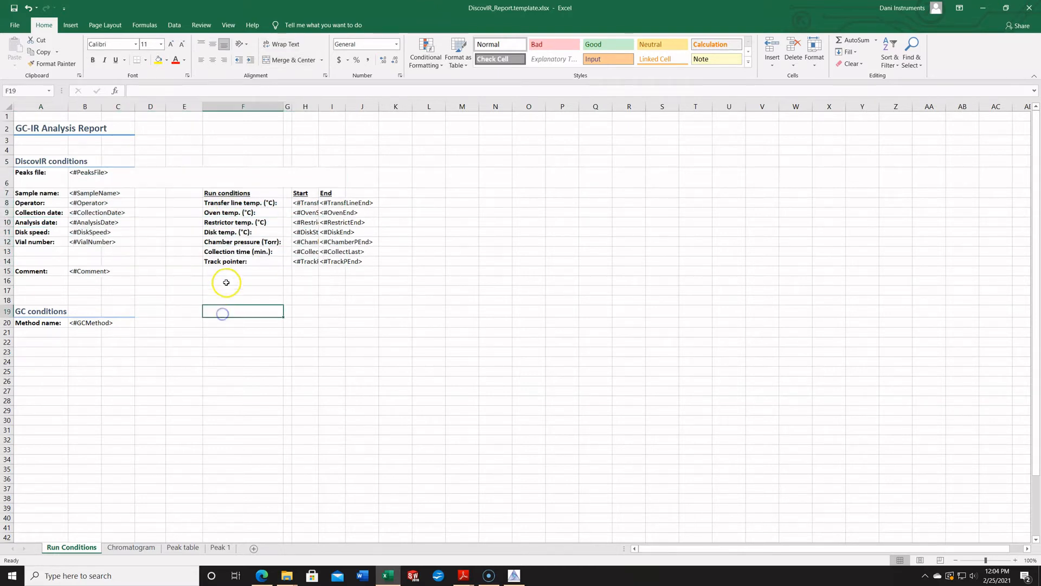
pyautogui.click(239, 194)
pyautogui.moveTo(234, 211); pyautogui.dragTo(232, 223)
pyautogui.click(228, 249)
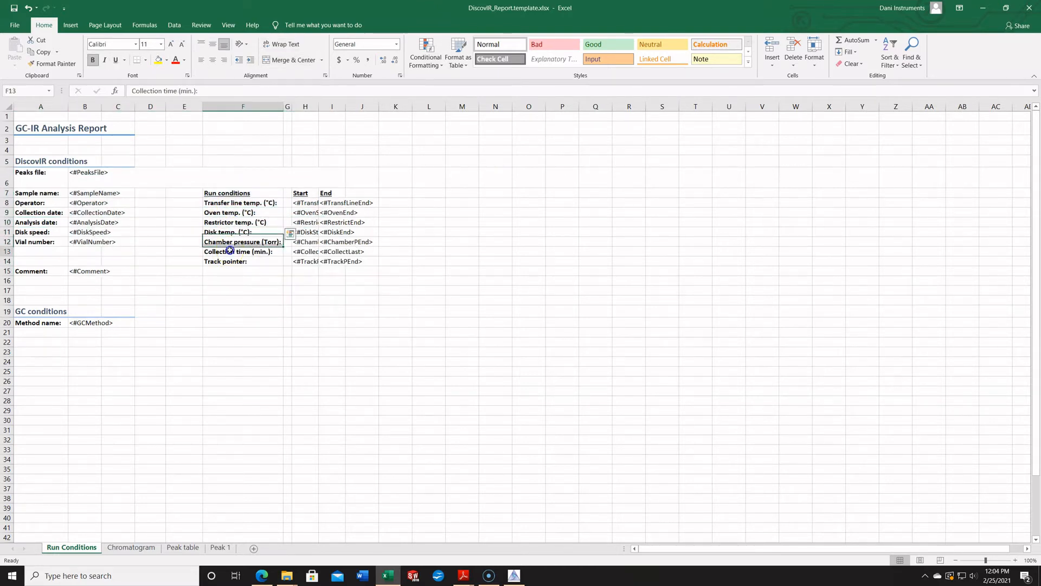
pyautogui.click(223, 313)
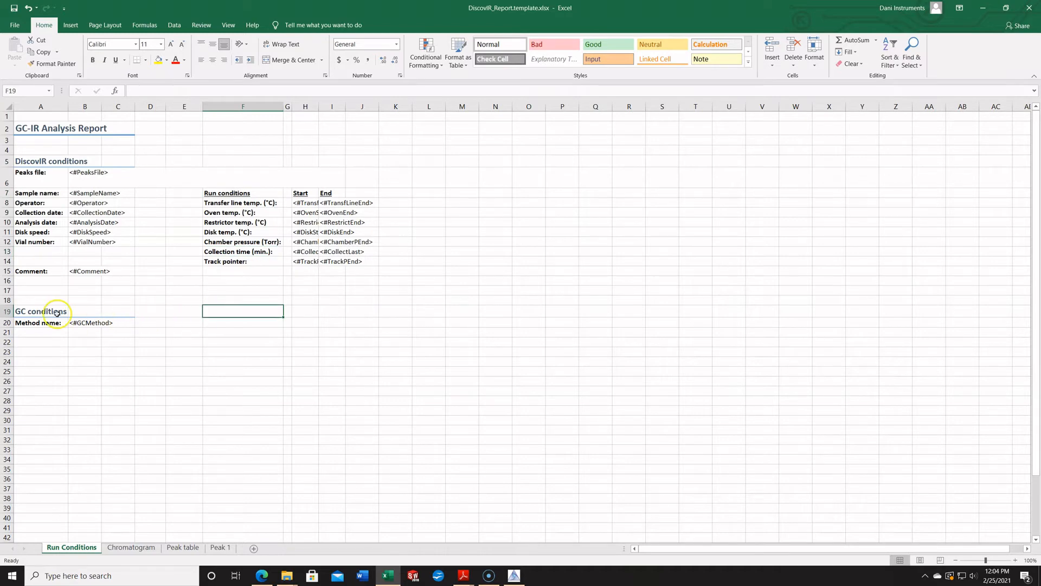
pyautogui.click(126, 137)
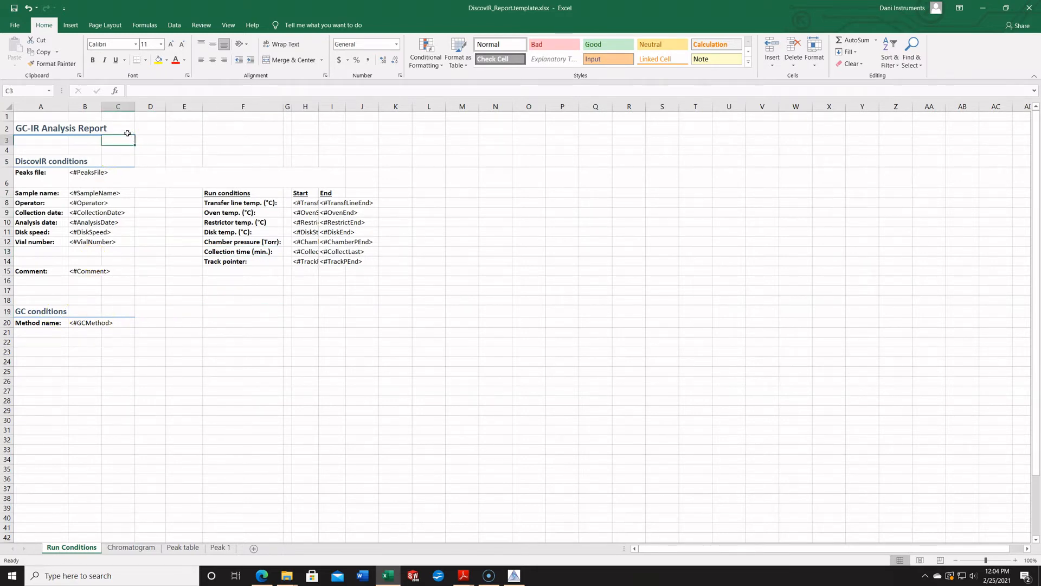
# View the Run Conditions sheet in Page Layout and examine its page header and footer.
pyautogui.click(196, 422)
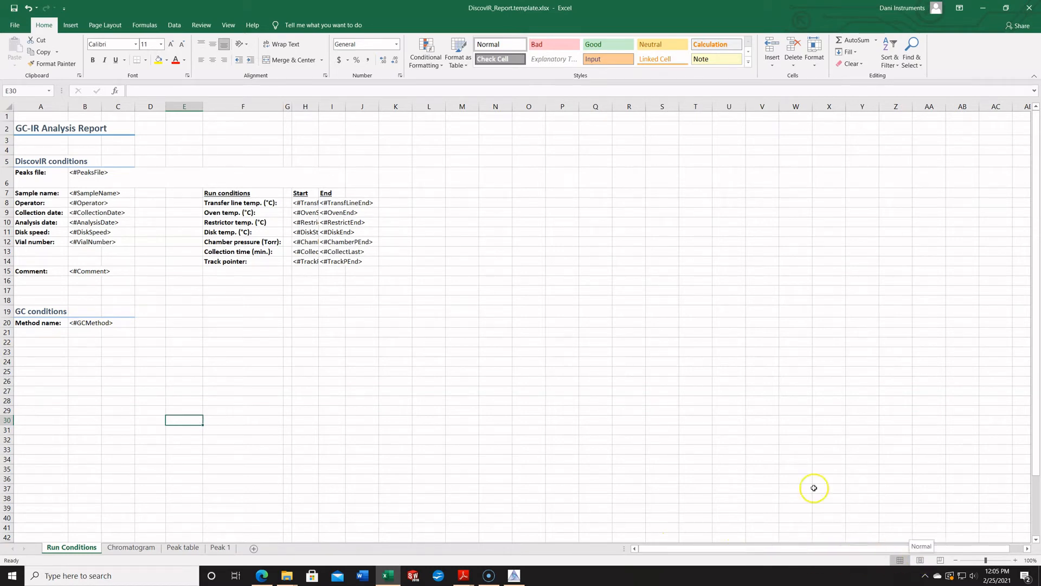
pyautogui.click(921, 560)
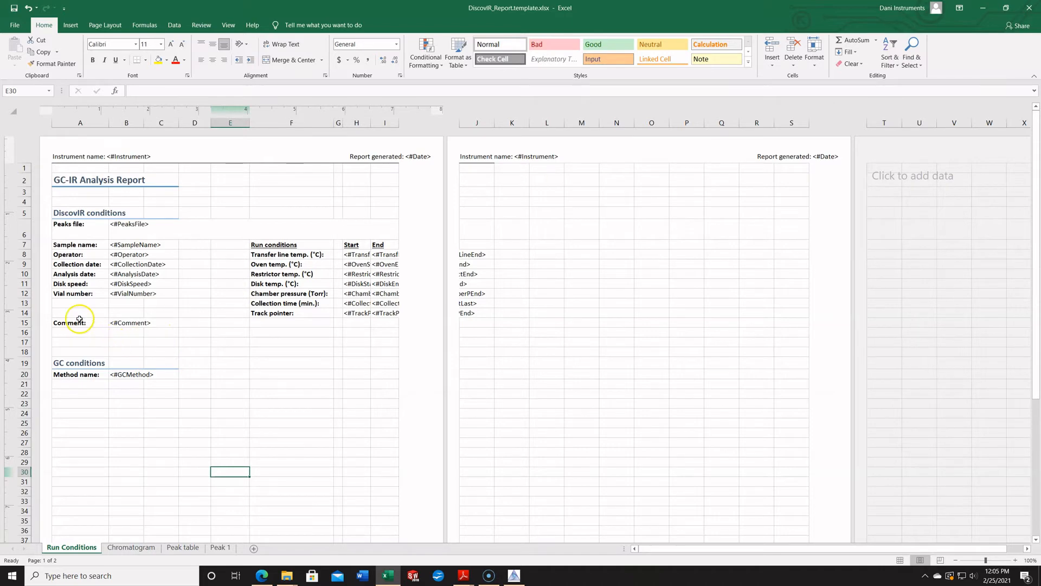
pyautogui.scroll(-7, 221, 302)
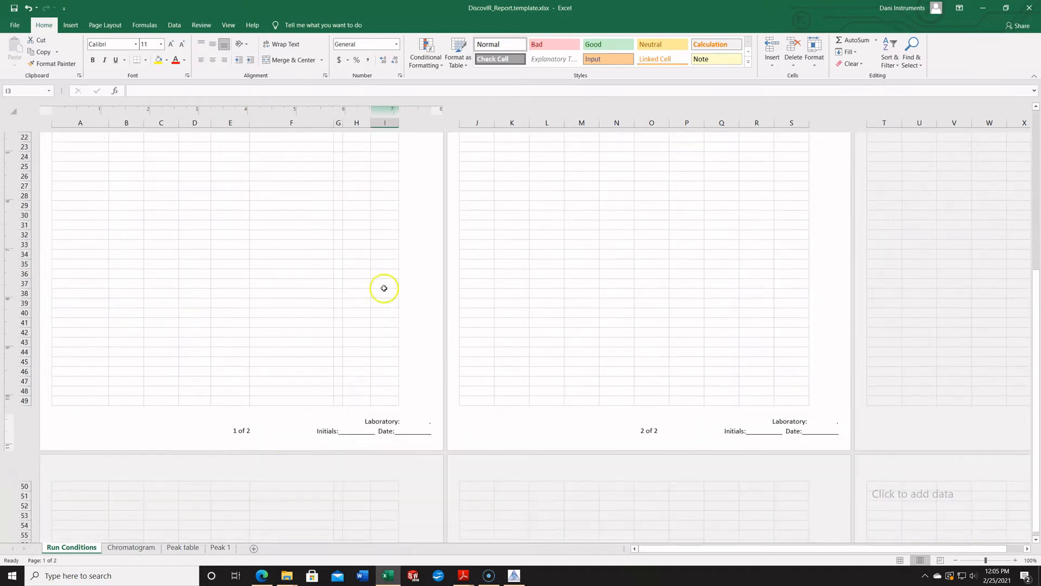
pyautogui.click(373, 380)
pyautogui.scroll(7, 373, 380)
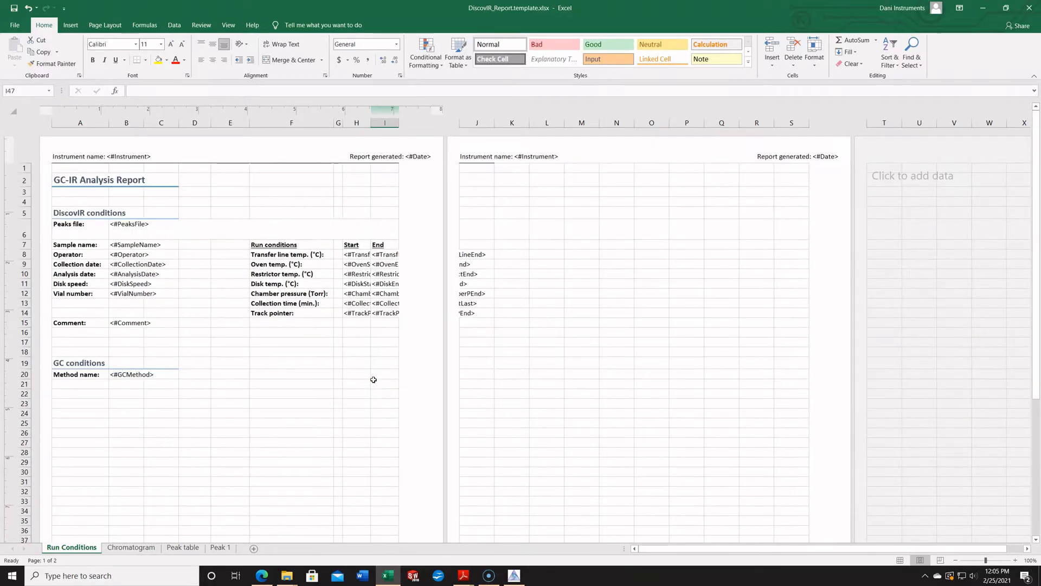
# View the Chromatogram sheet in Page Layout and look over its chromatogram and background sections.
pyautogui.click(132, 548)
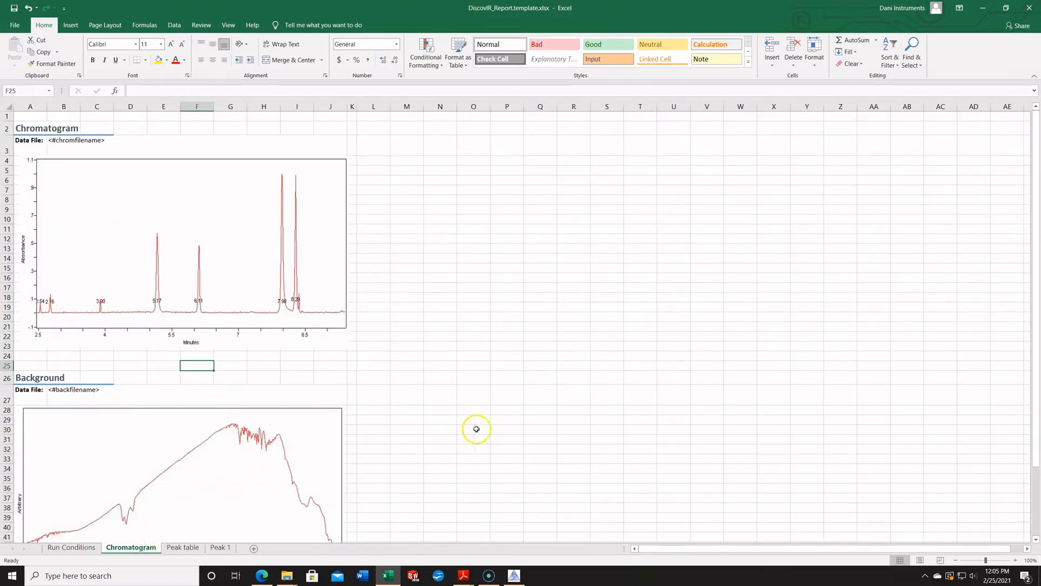
pyautogui.click(921, 560)
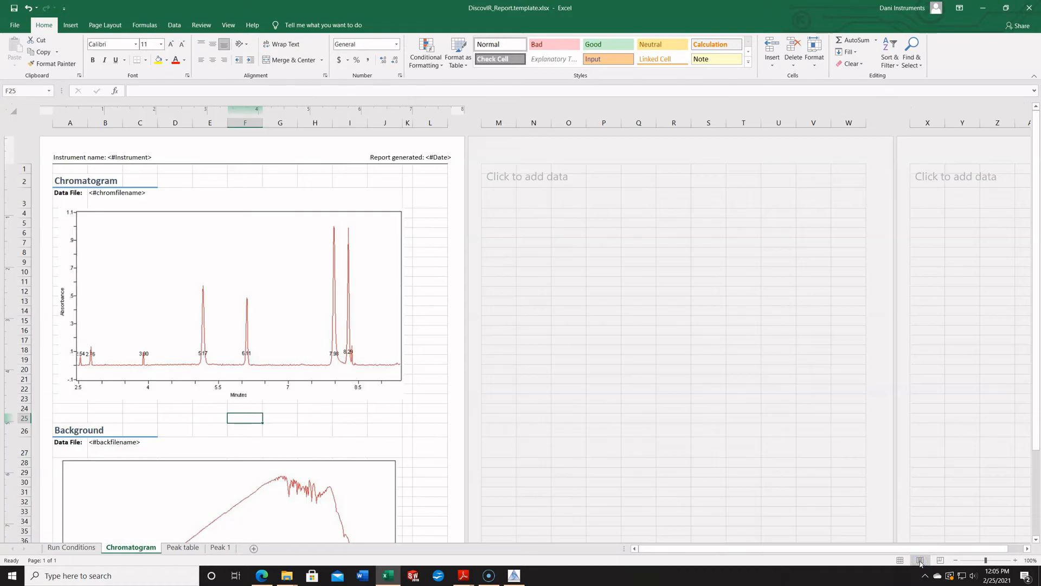
pyautogui.scroll(-5, 314, 312)
pyautogui.scroll(5, 315, 313)
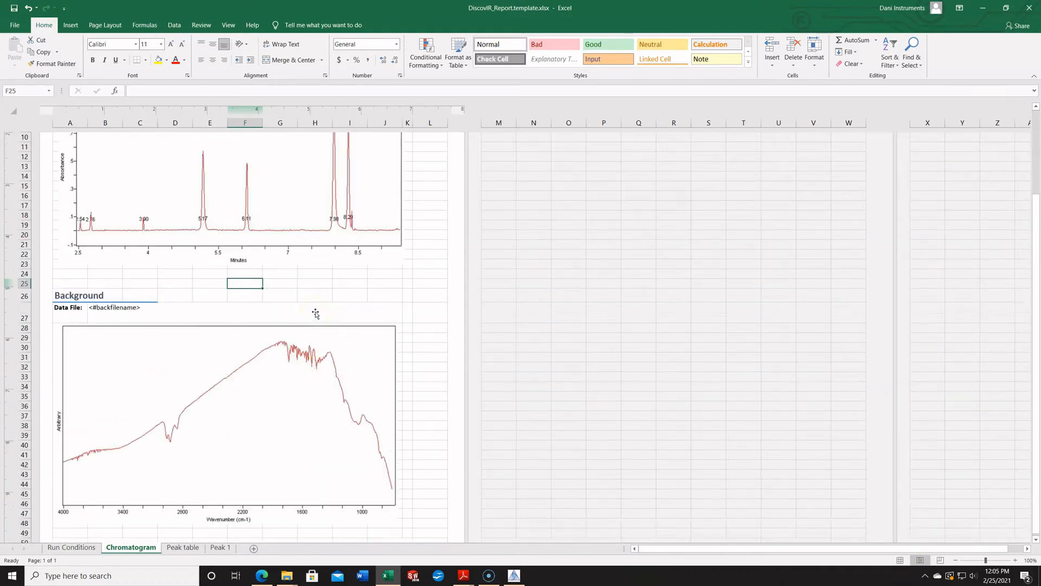
# Change the chromatogram image's name tag to <#chrom_img><#ImgSize(90;0)>.
pyautogui.click(126, 245)
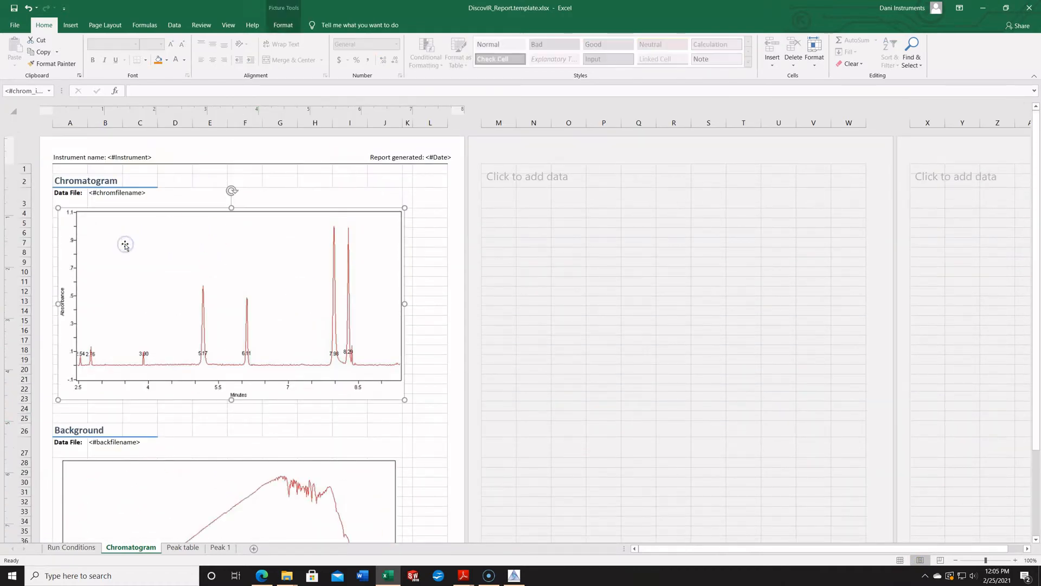
pyautogui.moveTo(62, 91); pyautogui.dragTo(173, 92)
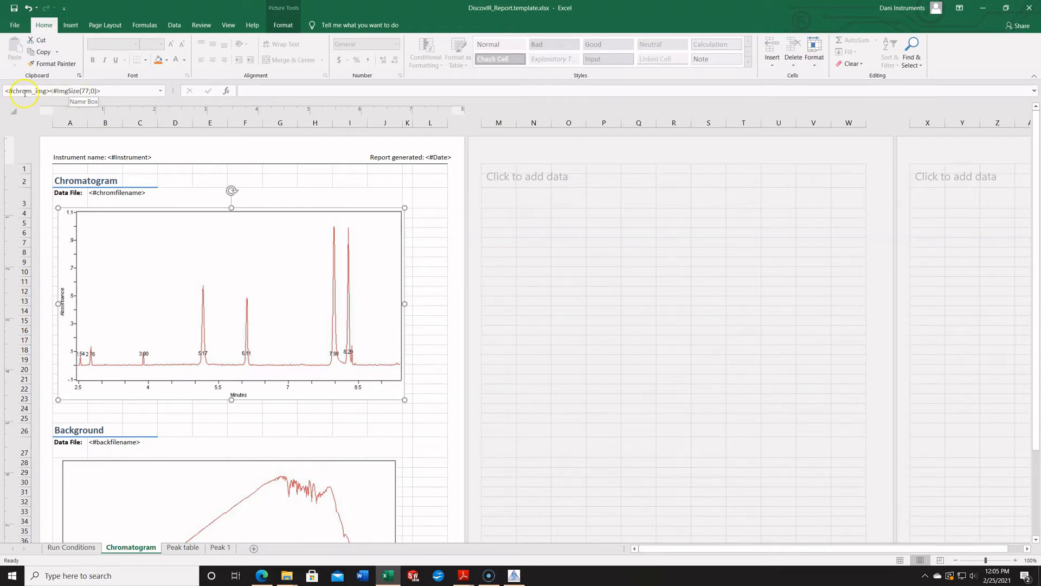
pyautogui.click(92, 90)
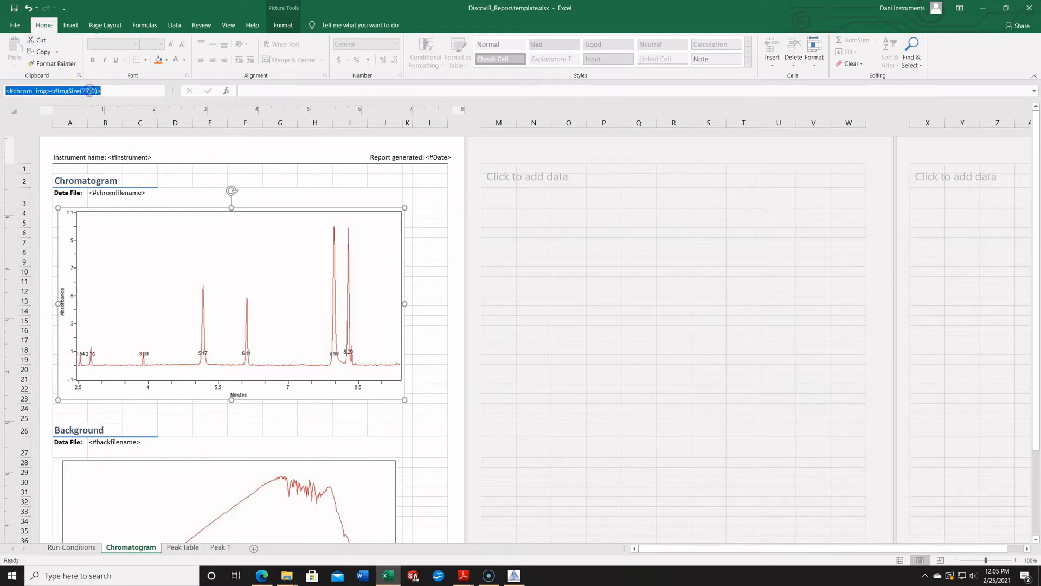
pyautogui.click(90, 91)
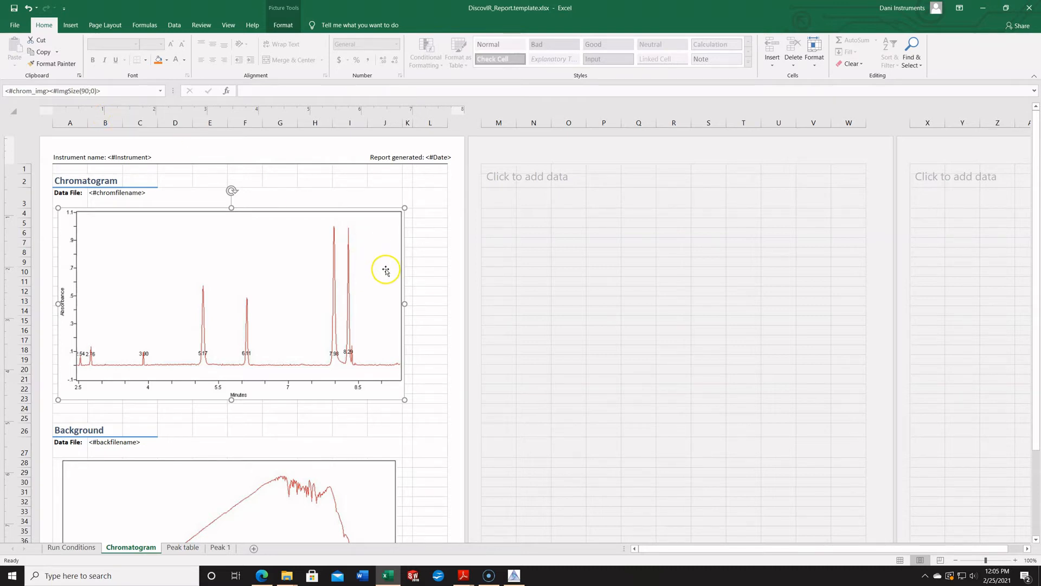
# Examine the background and chromatogram image tags, the chromatogram's data file label and tag, and the Chromatogram sheet's footer.
pyautogui.click(354, 501)
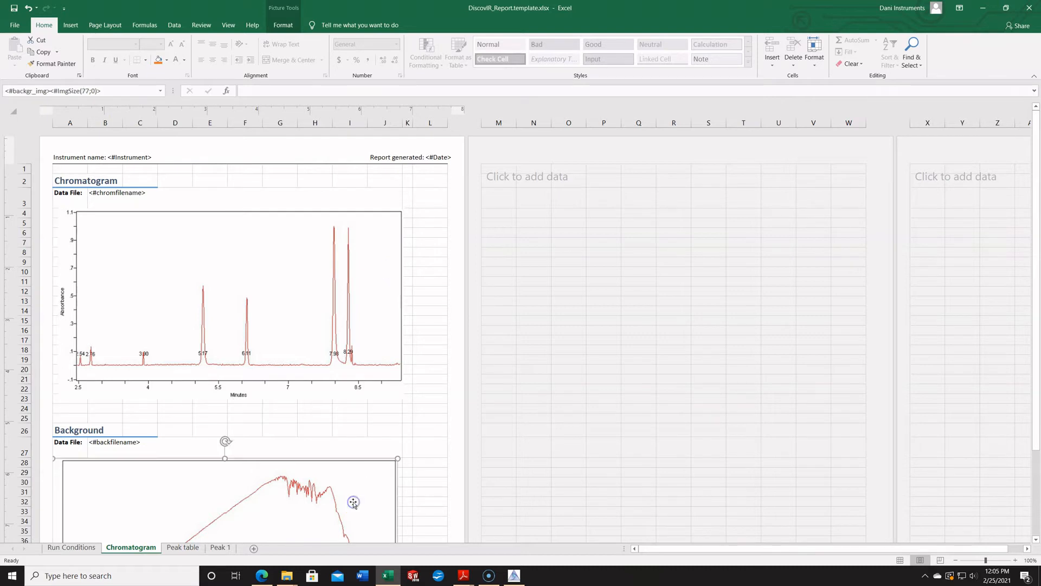
pyautogui.click(375, 327)
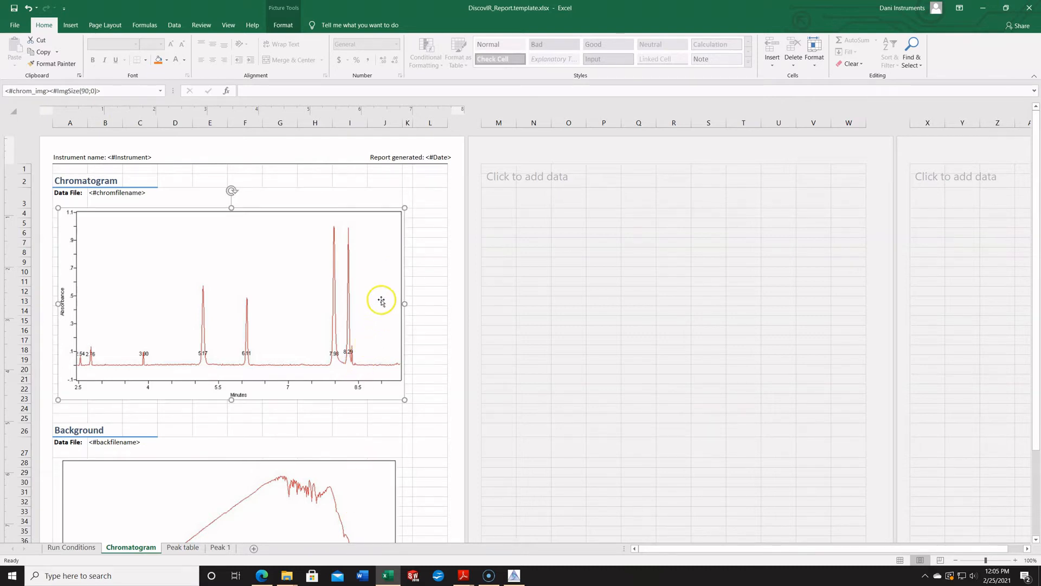
pyautogui.click(133, 193)
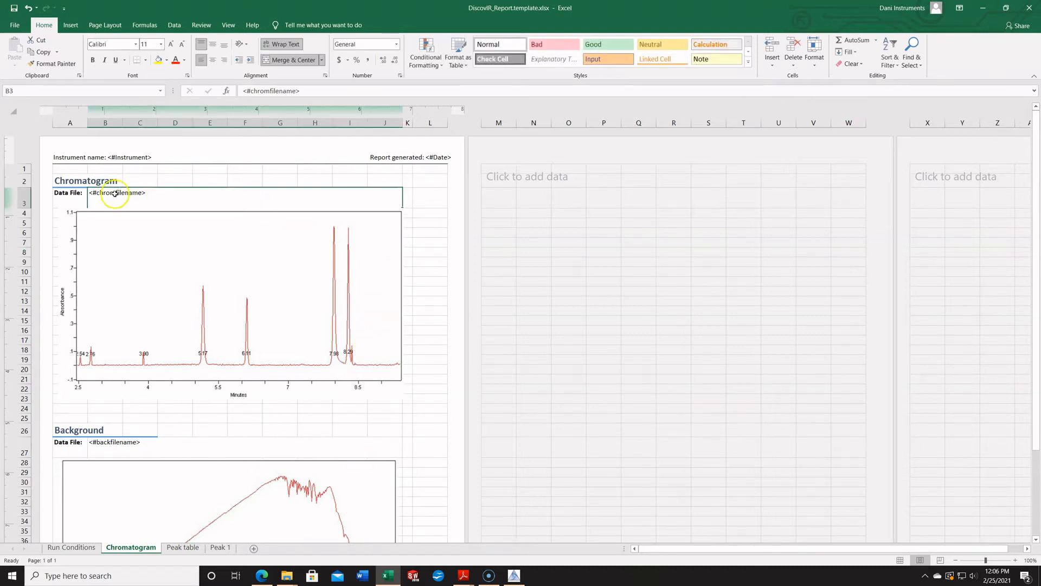
pyautogui.click(66, 196)
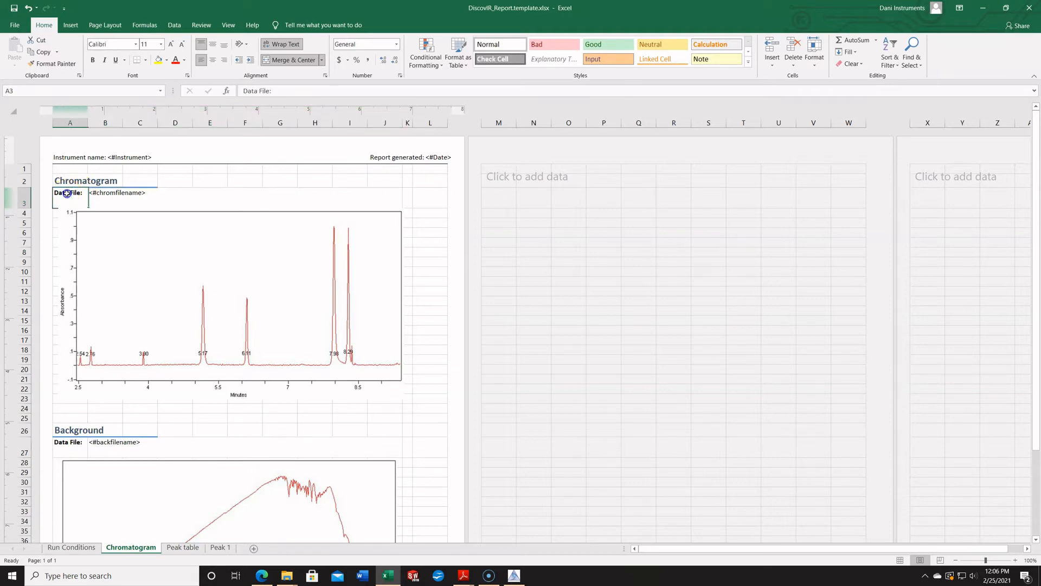
pyautogui.click(399, 422)
pyautogui.scroll(-4, 401, 422)
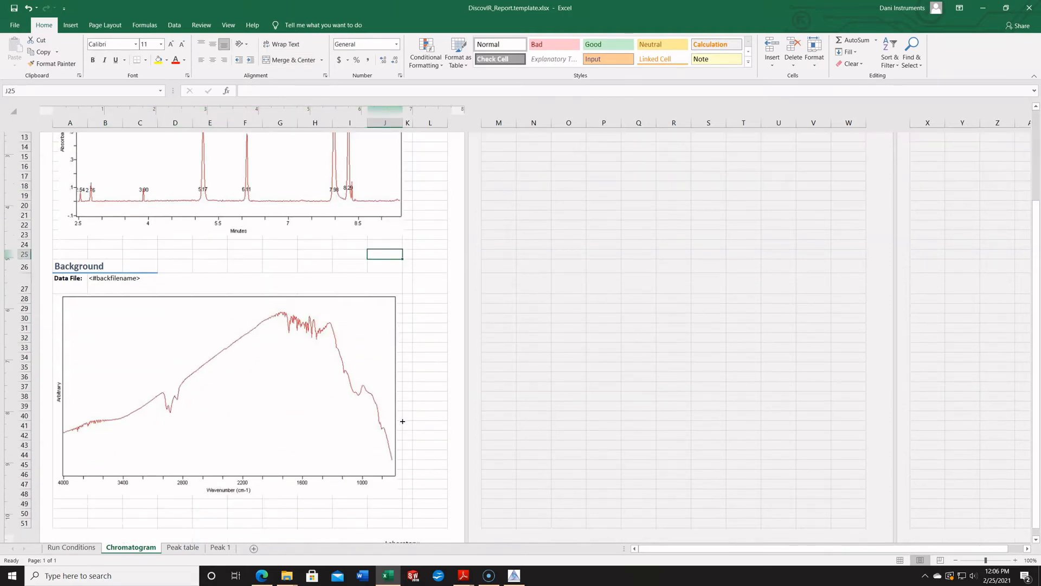
pyautogui.scroll(-1, 403, 422)
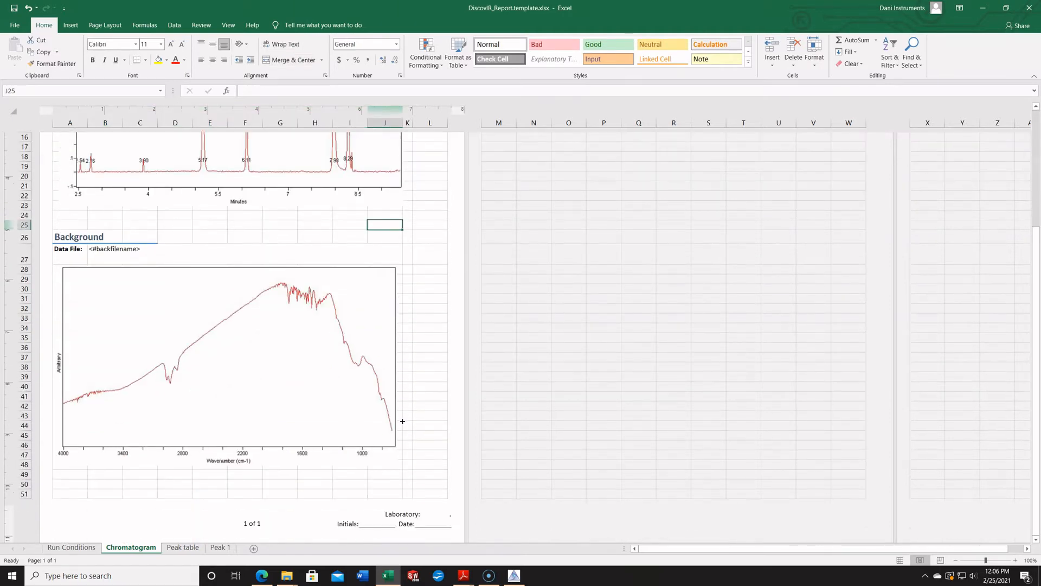
# Examine the Peak table sheet's column headings and the placeholder tags for peak ID, time, hit quality and search result.
pyautogui.click(183, 548)
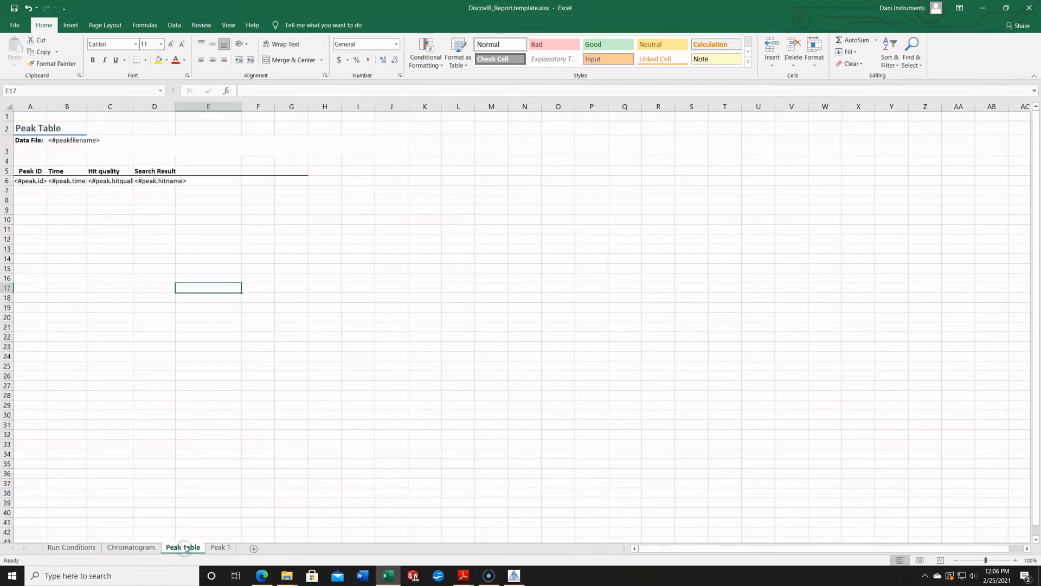
pyautogui.moveTo(26, 172); pyautogui.dragTo(230, 180)
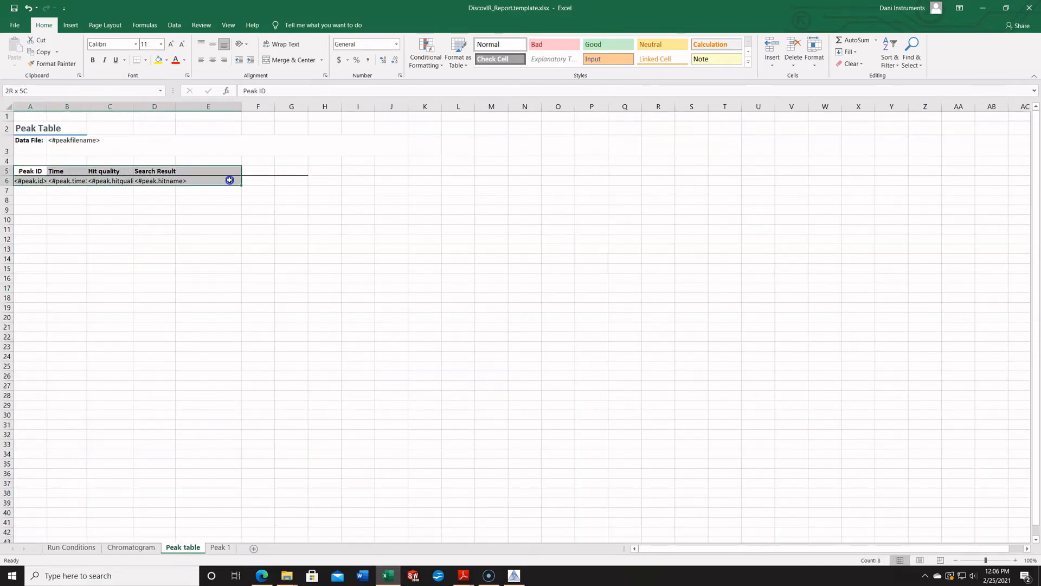
pyautogui.click(264, 245)
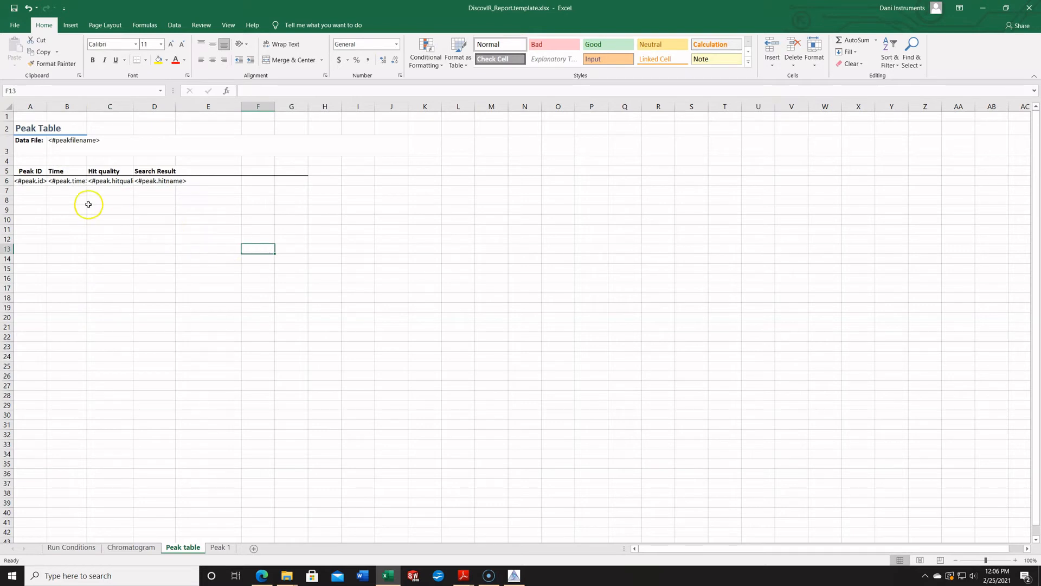
pyautogui.click(31, 180)
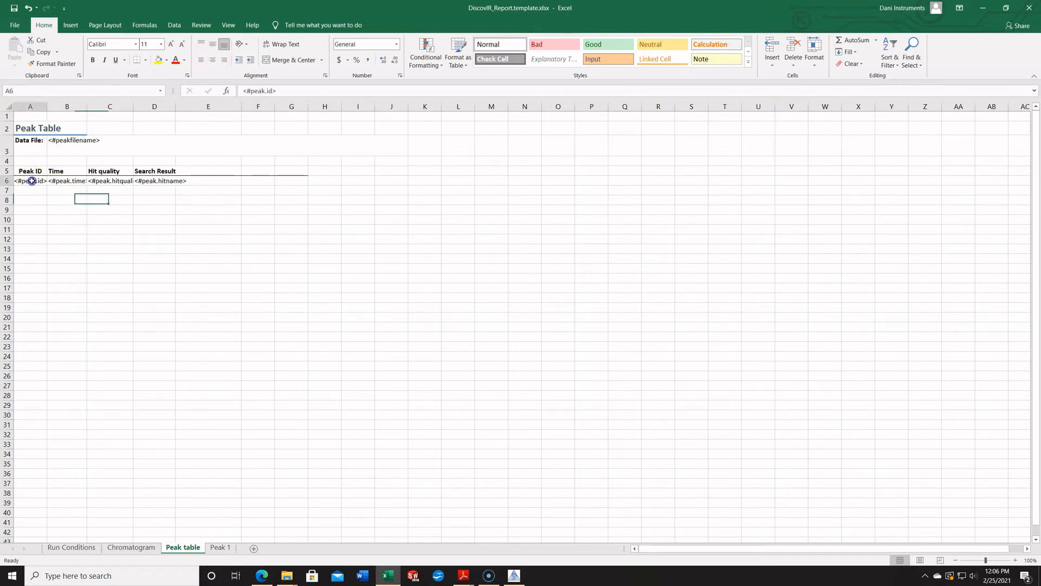
pyautogui.click(63, 181)
pyautogui.click(105, 182)
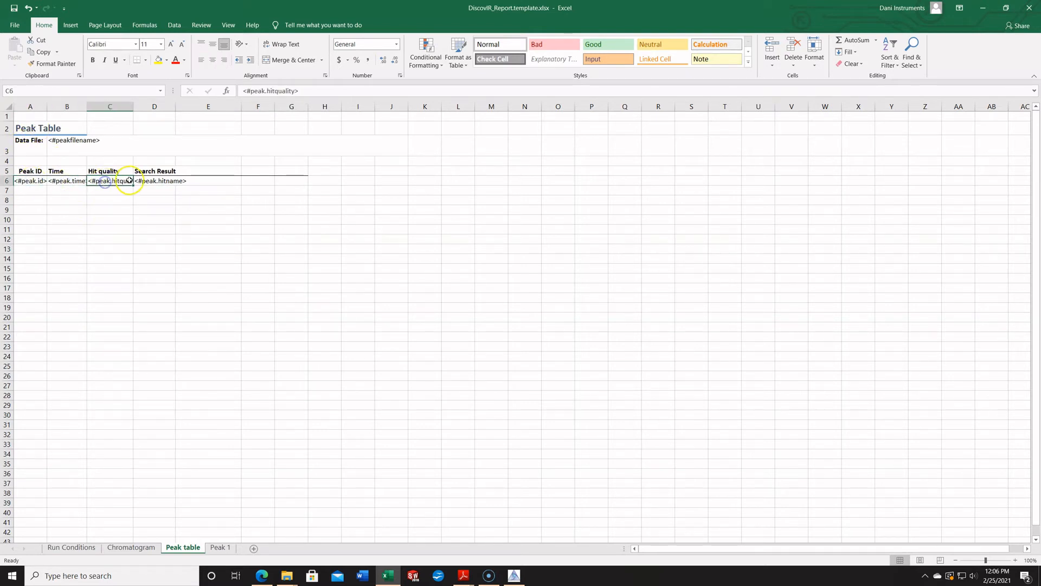
pyautogui.click(155, 181)
pyautogui.click(152, 221)
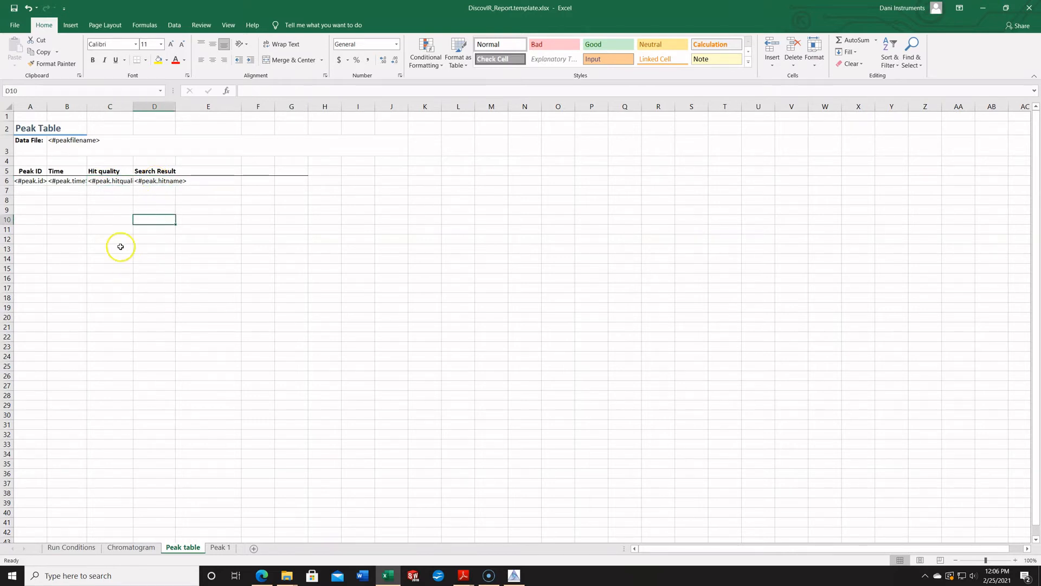
pyautogui.click(106, 290)
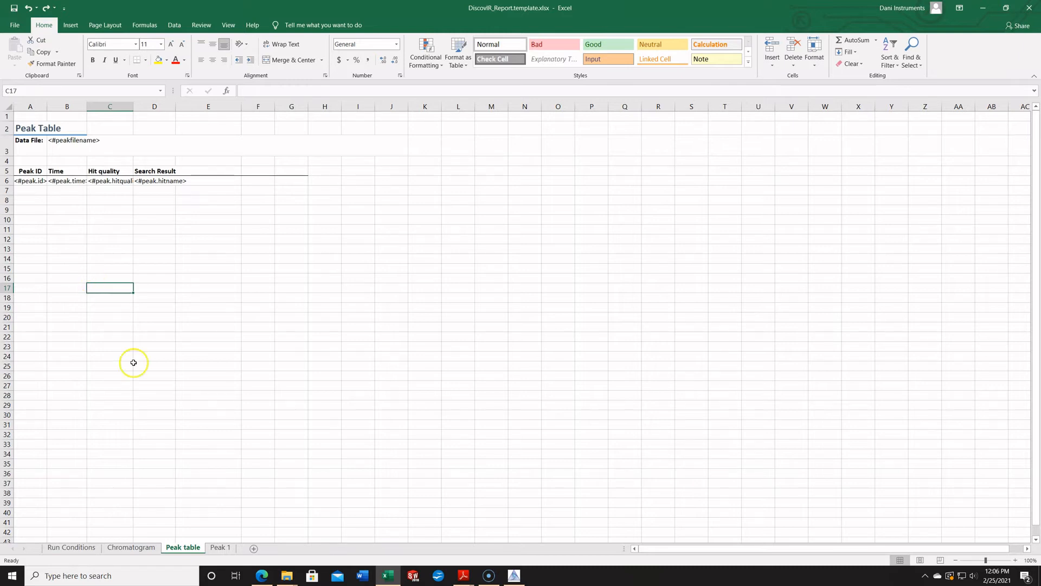
# Save a copy of the template in the templates folder as DiscovIR_Report_Demo Video.template.xlsx.
pyautogui.click(71, 549)
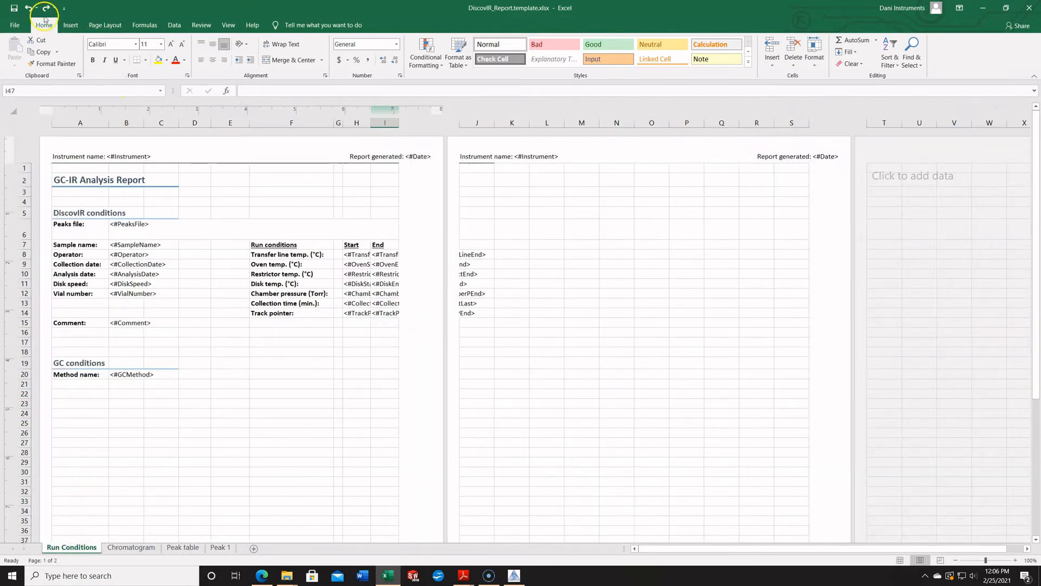
pyautogui.click(15, 25)
pyautogui.click(26, 164)
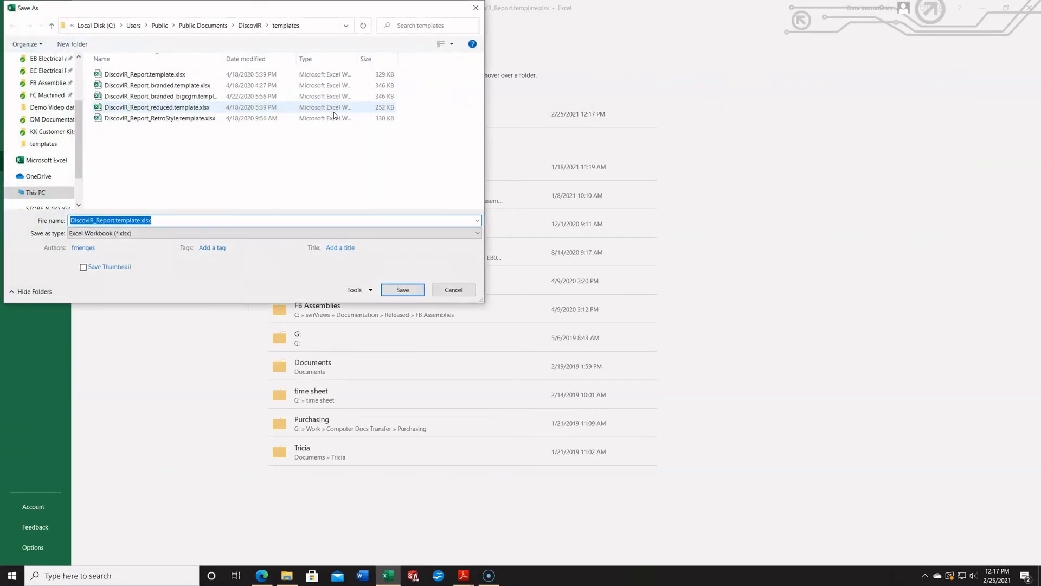
pyautogui.click(115, 221)
pyautogui.moveTo(150, 220); pyautogui.dragTo(116, 220)
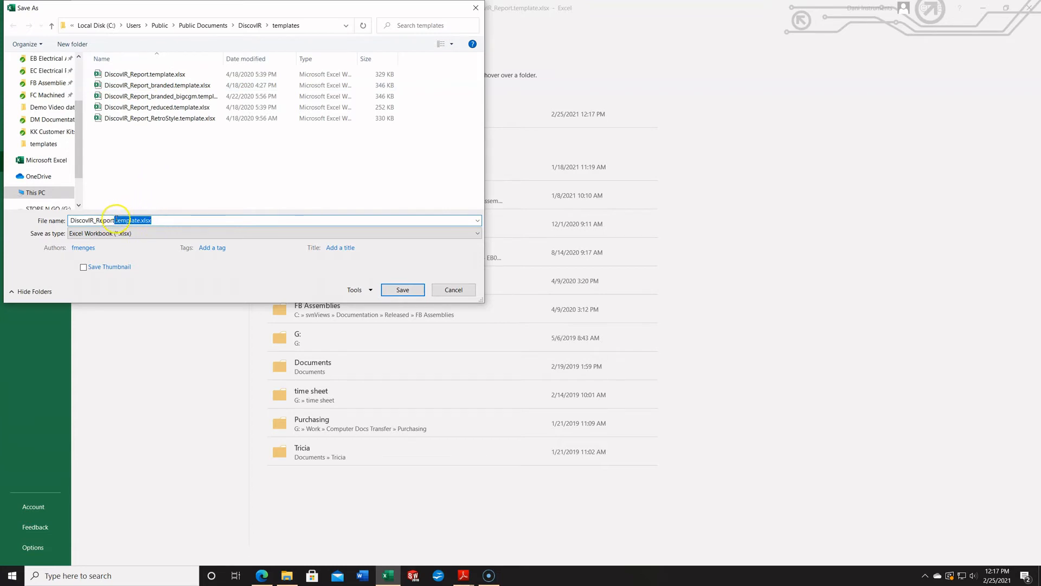
pyautogui.click(114, 219)
pyautogui.write('_Demo Video.')
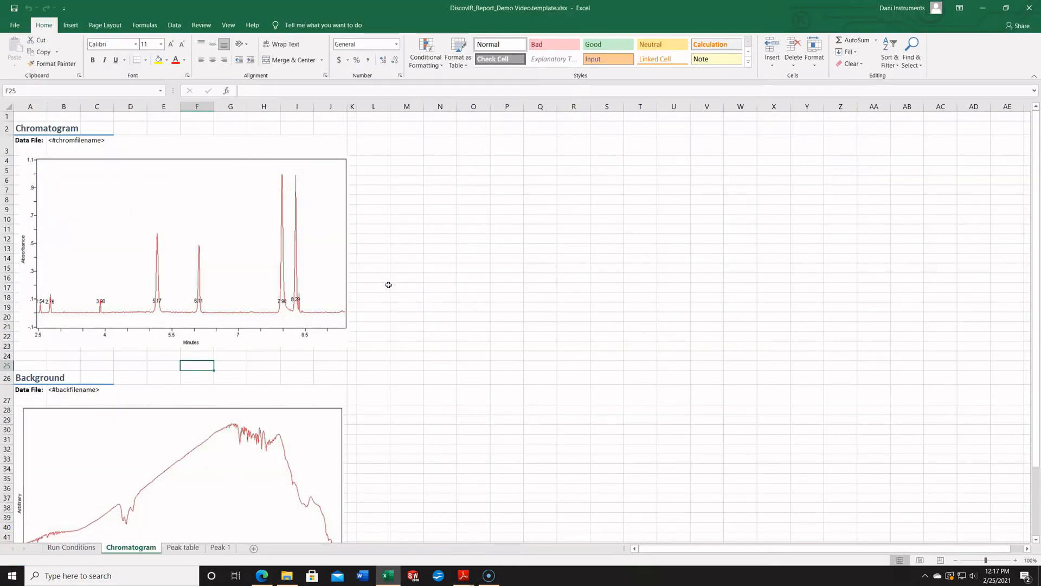
# Enter the text "Demo Video Template" in cell F2 of the Run Conditions sheet.
pyautogui.click(407, 201)
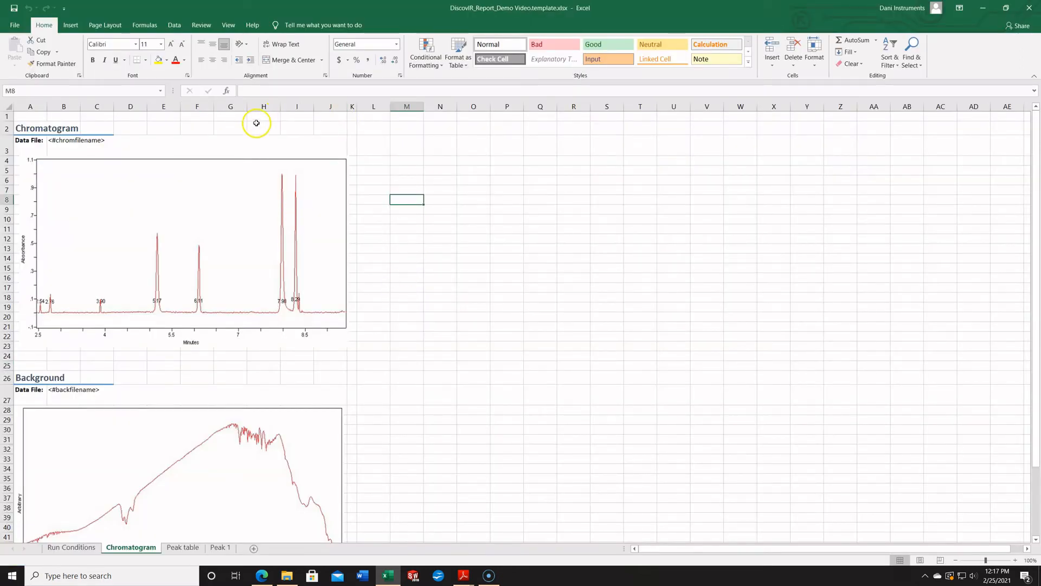
pyautogui.click(71, 548)
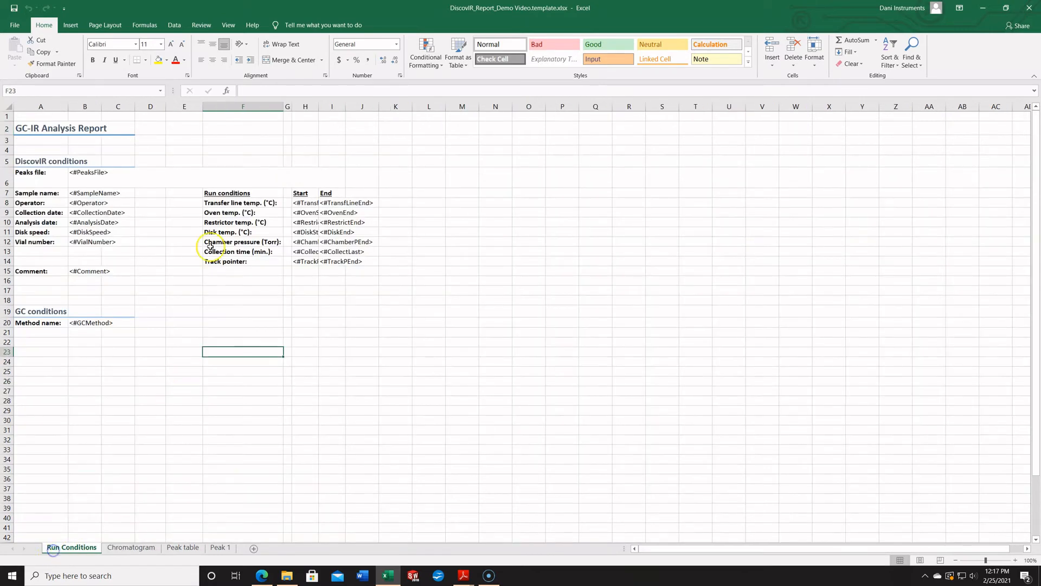
pyautogui.click(219, 126)
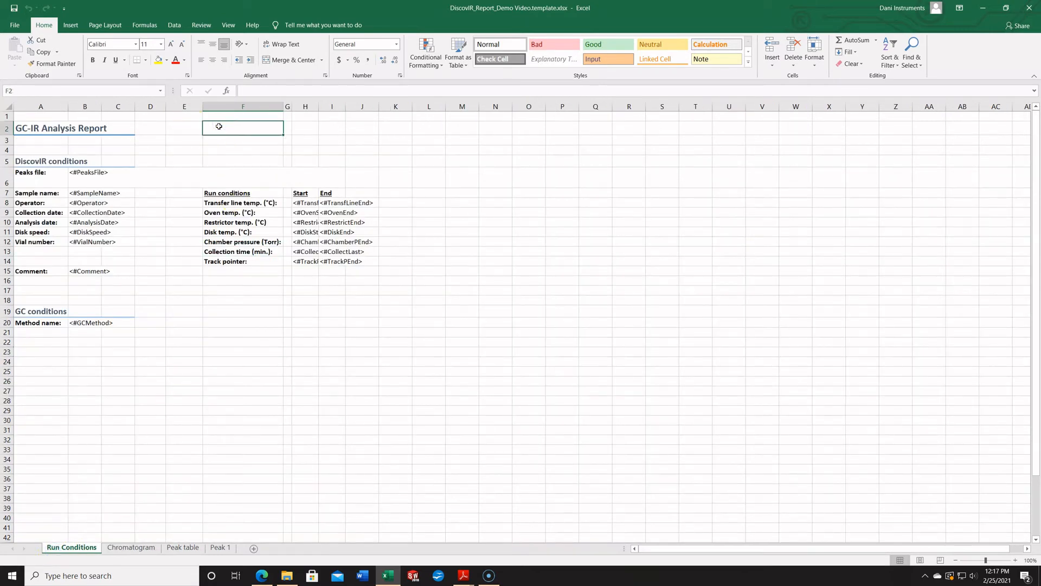
pyautogui.write('Demo Video Template')
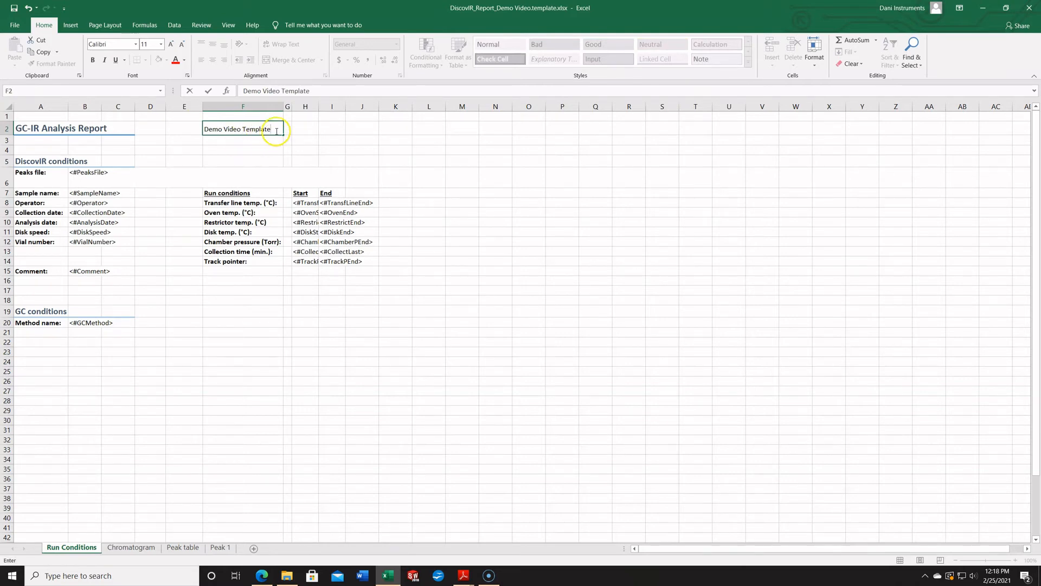
# Format the "Demo Video Template" text in F2 as bold, italic, underlined and red at font size 22.
pyautogui.moveTo(270, 129); pyautogui.dragTo(198, 130)
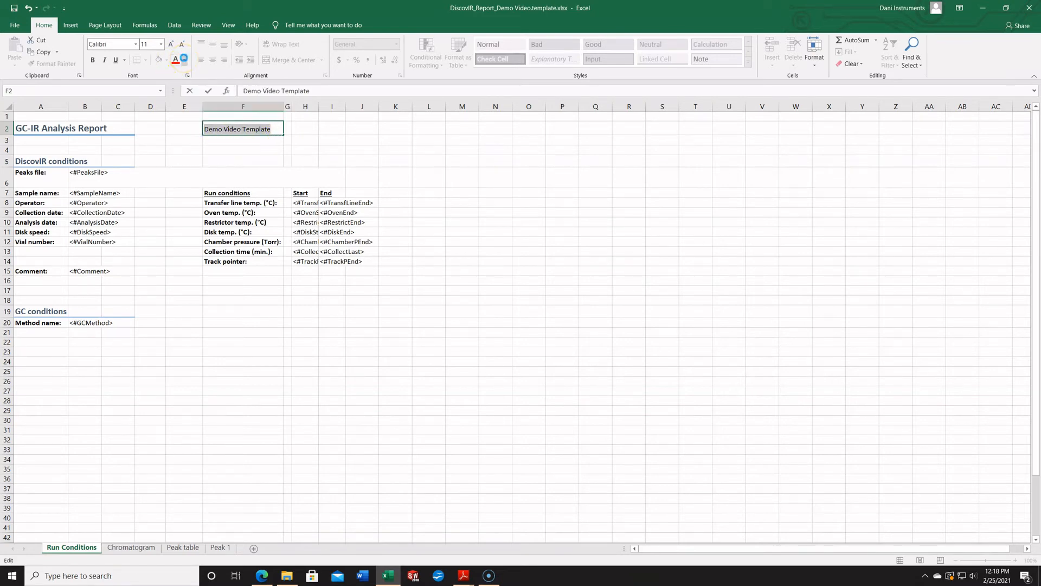
pyautogui.hotkey('ctrl', 'b')
pyautogui.hotkey('ctrl', 'u')
pyautogui.hotkey('ctrl', 'i')
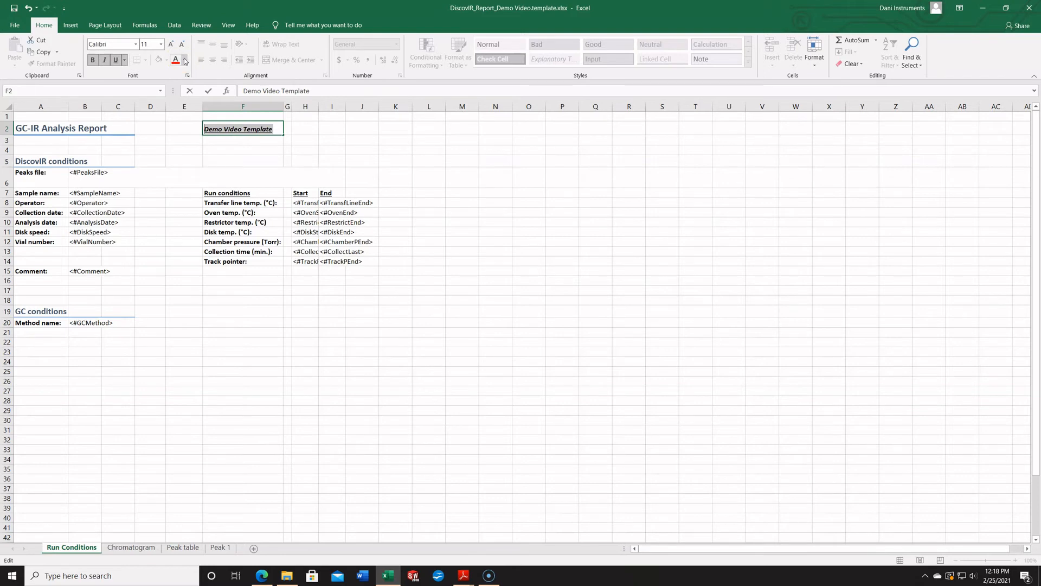
pyautogui.click(175, 59)
pyautogui.click(161, 44)
pyautogui.click(144, 144)
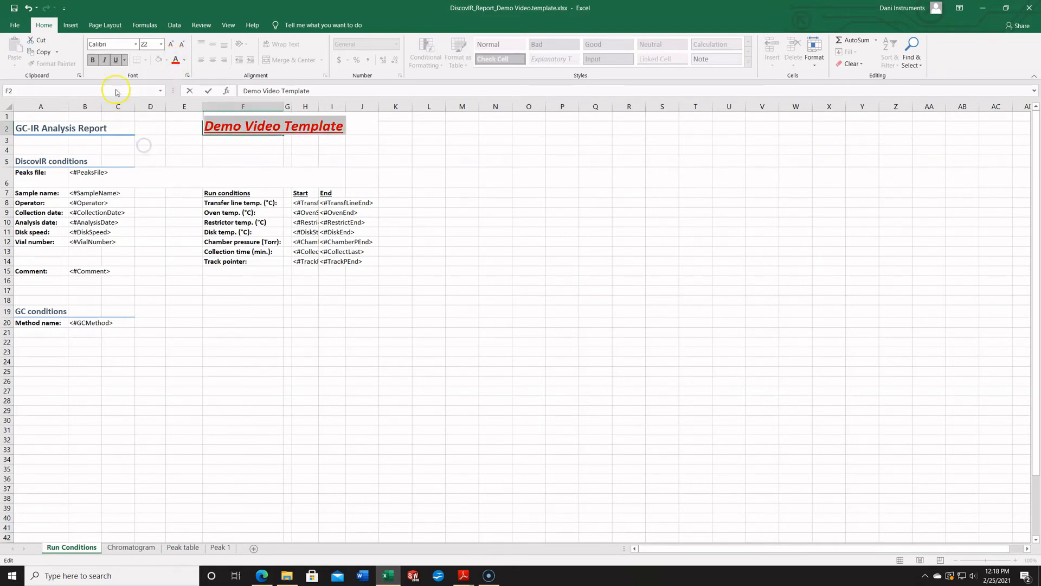
# Change the font of the "Demo Video Template" text in F2 to Adobe Song Std L.
pyautogui.click(136, 44)
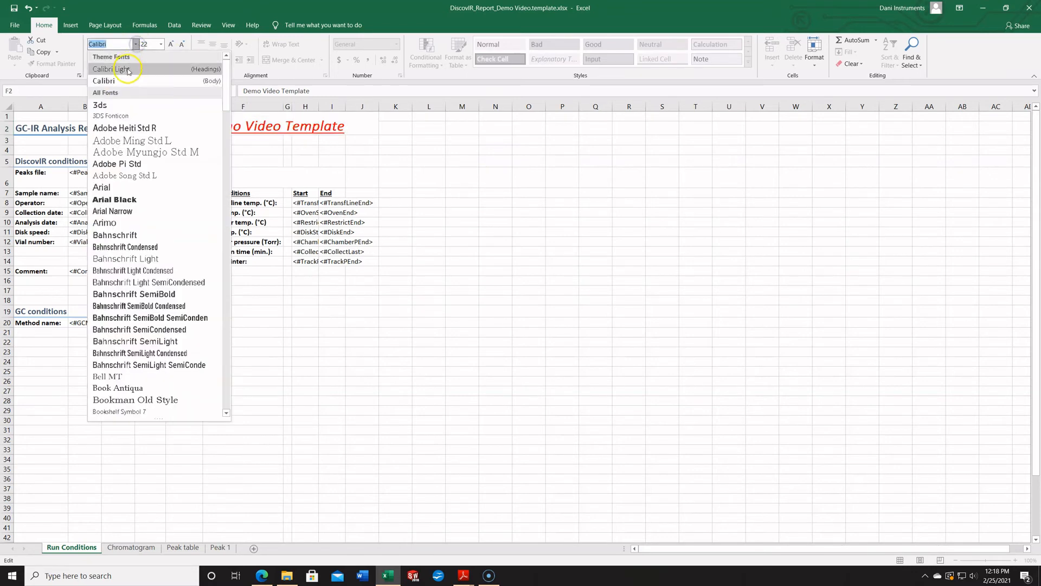
pyautogui.click(119, 175)
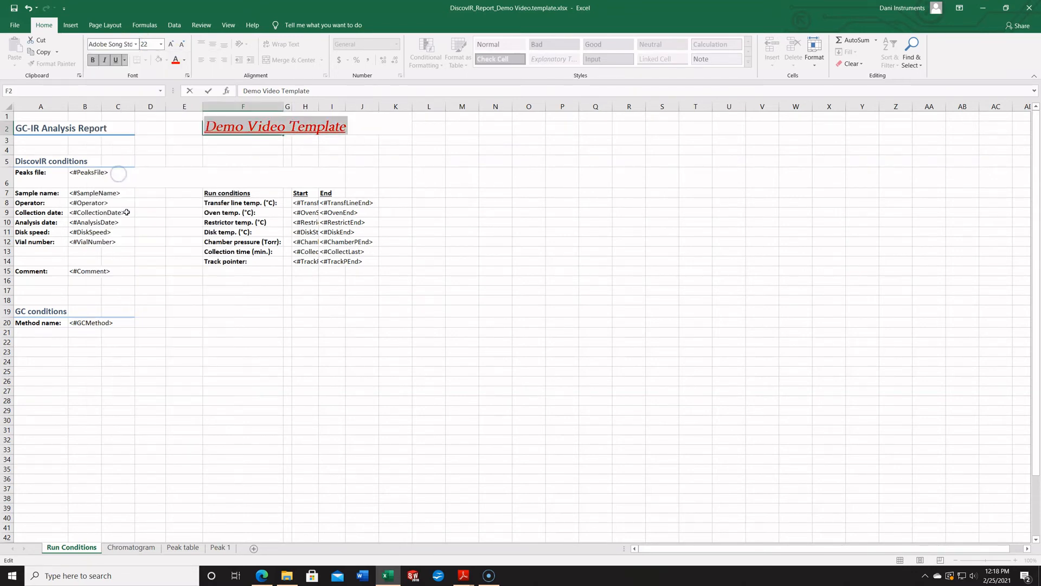
pyautogui.click(152, 324)
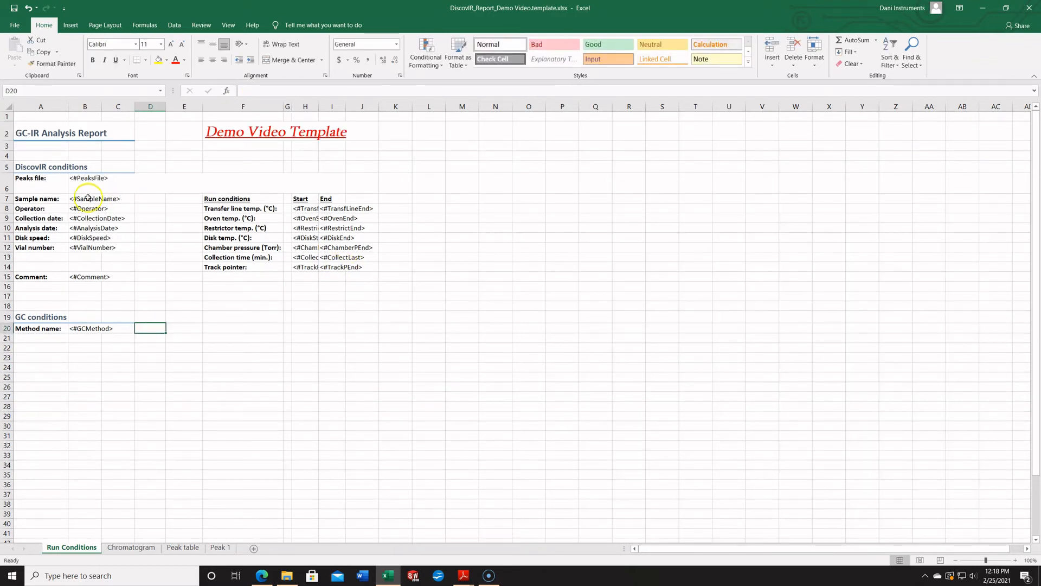
# Apply thick outside borders around the DiscovIR conditions block, cells A6 to I15, on the Run Conditions sheet.
pyautogui.moveTo(41, 182); pyautogui.dragTo(223, 274)
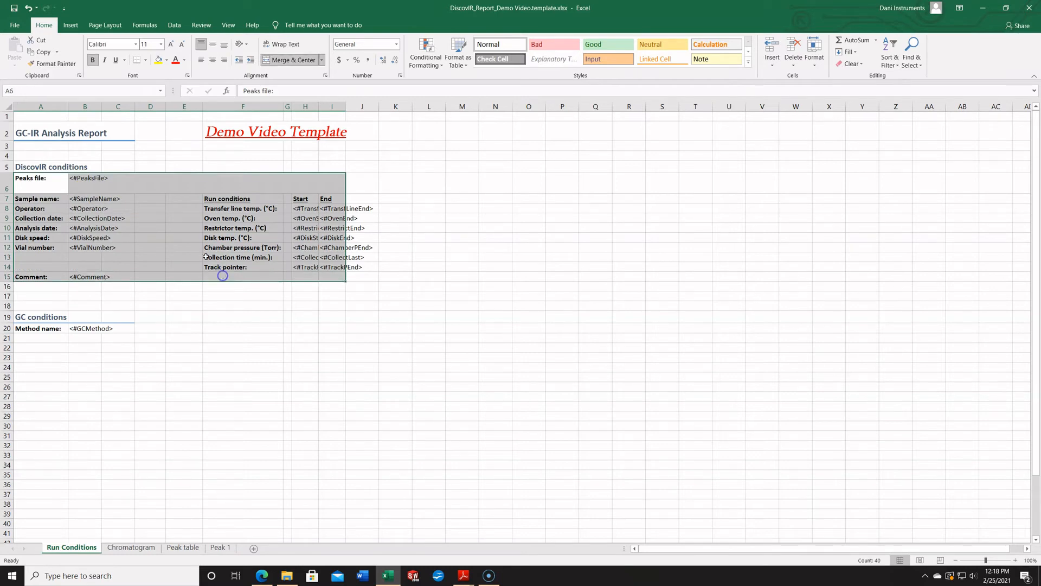
pyautogui.click(147, 61)
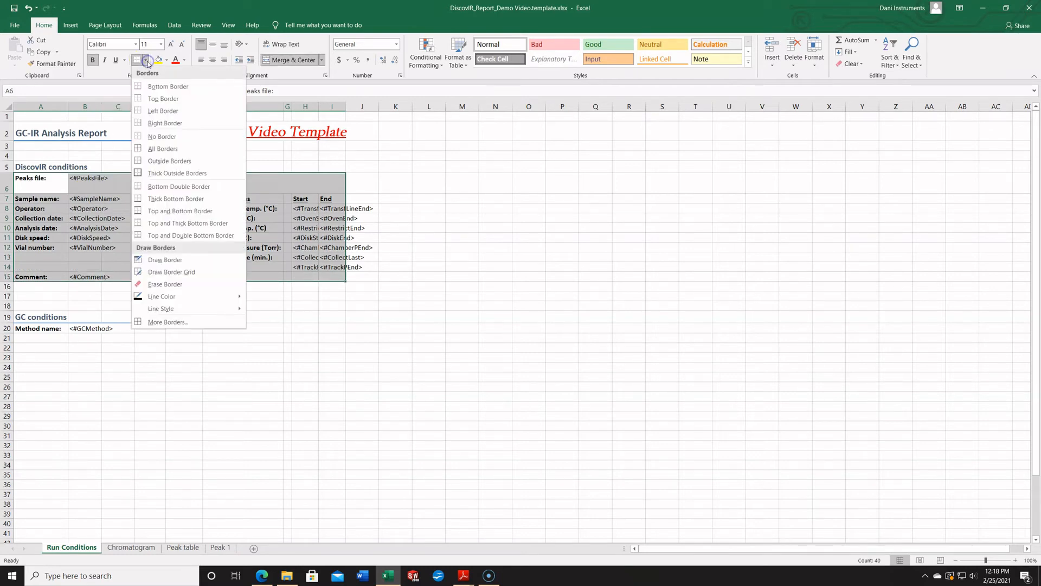
pyautogui.click(149, 173)
pyautogui.click(238, 331)
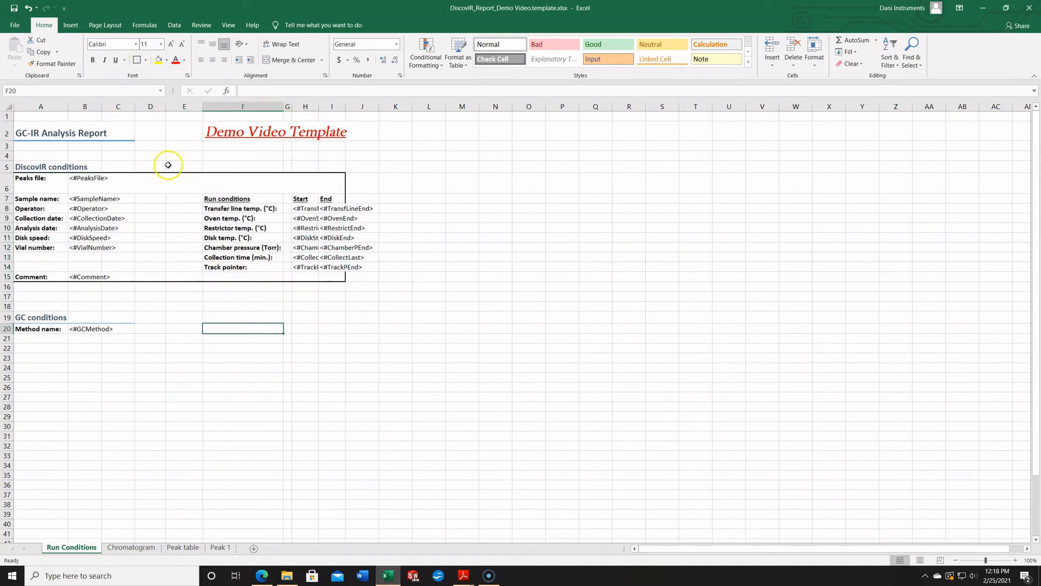
pyautogui.click(161, 314)
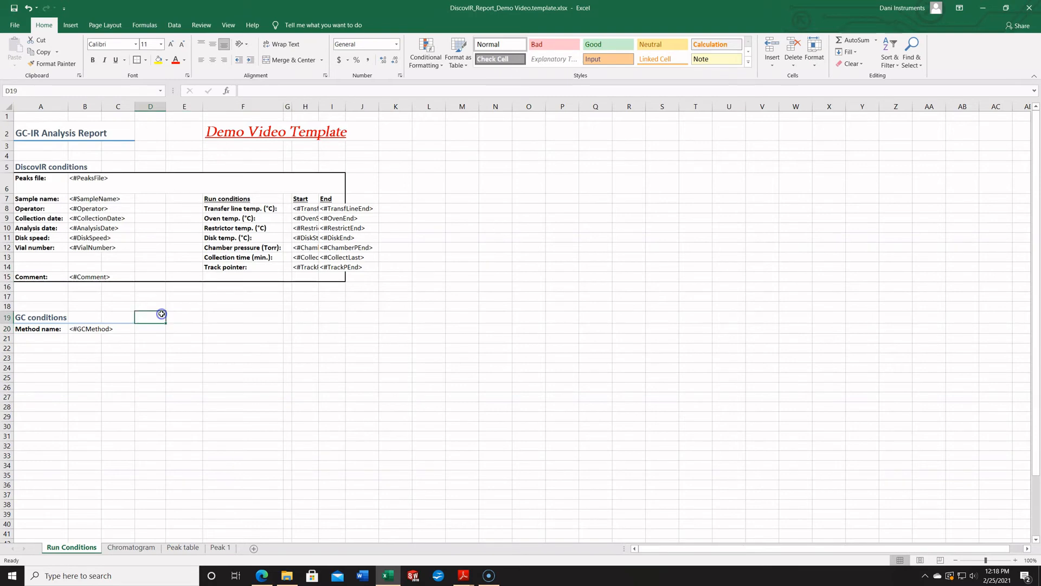
# Edit the name tag of the chromatogram picture on the Chromatogram sheet to <#chrom_img><#ImgSize(120;0)>.
pyautogui.click(144, 549)
pyautogui.click(146, 226)
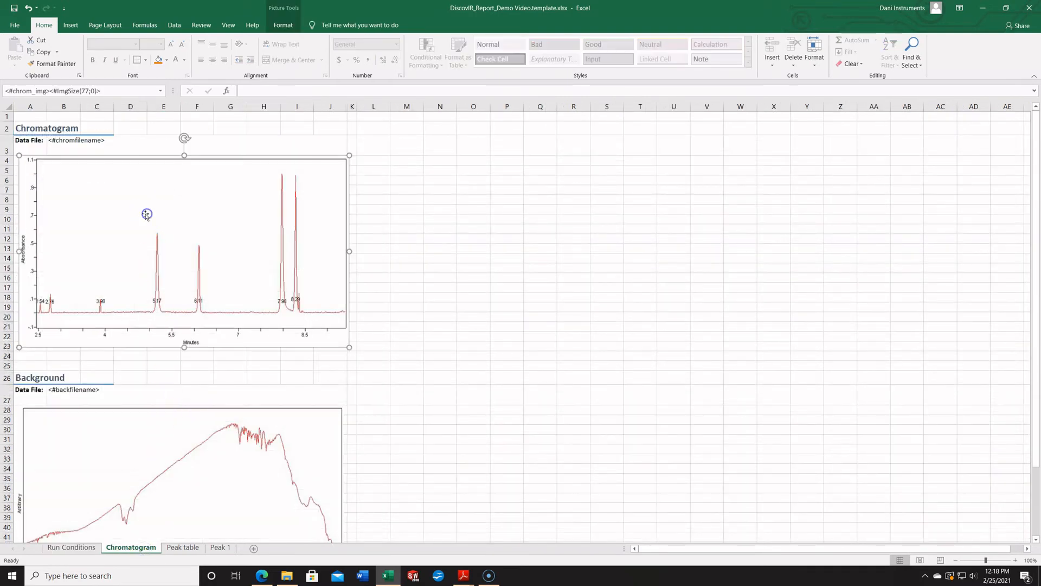
pyautogui.click(87, 91)
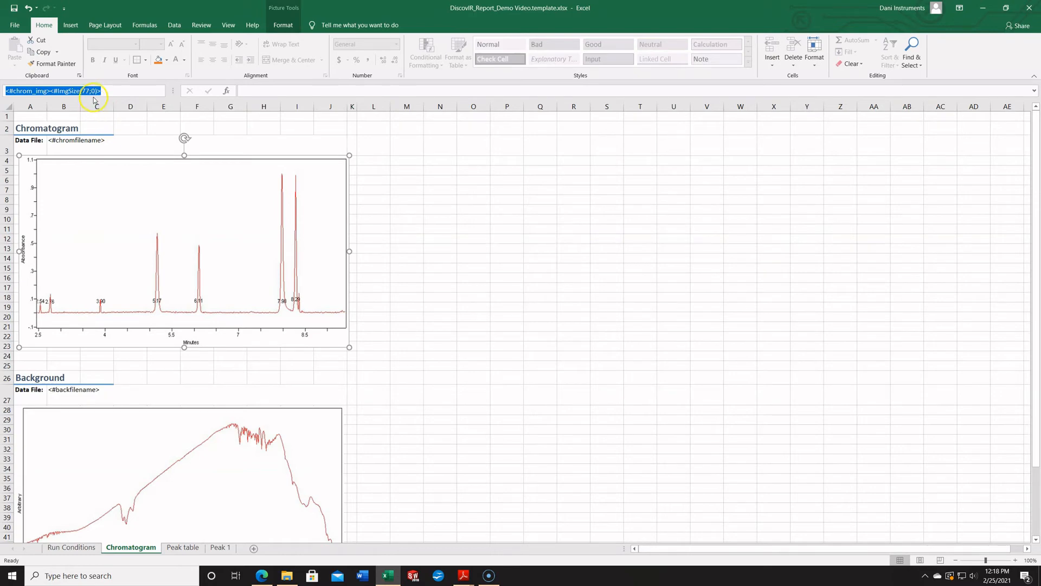
pyautogui.click(89, 92)
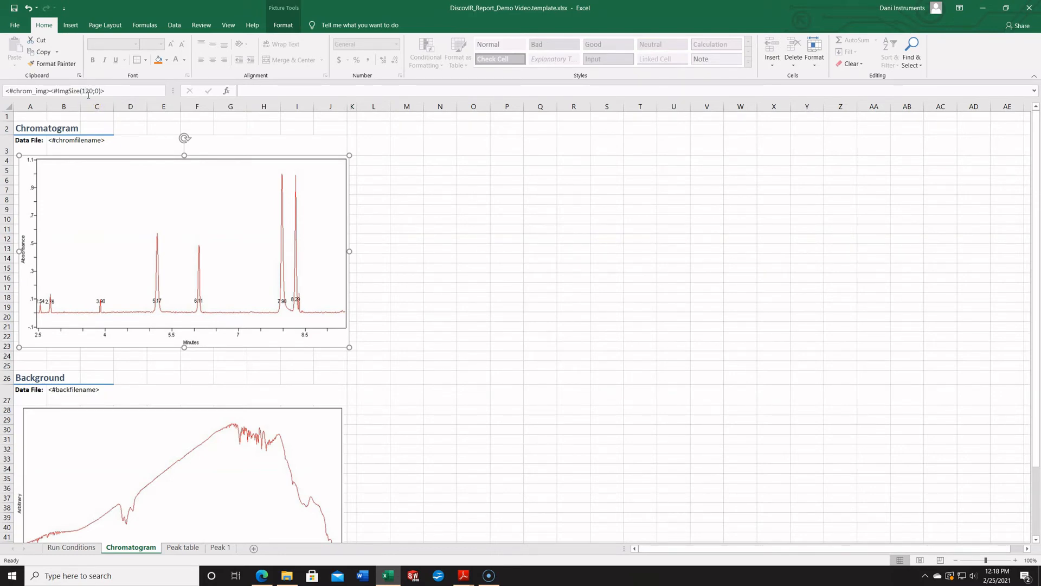
pyautogui.click(363, 387)
# Delete the background spectrum picture beneath the Background heading on the Chromatogram sheet.
pyautogui.scroll(-1, 281, 403)
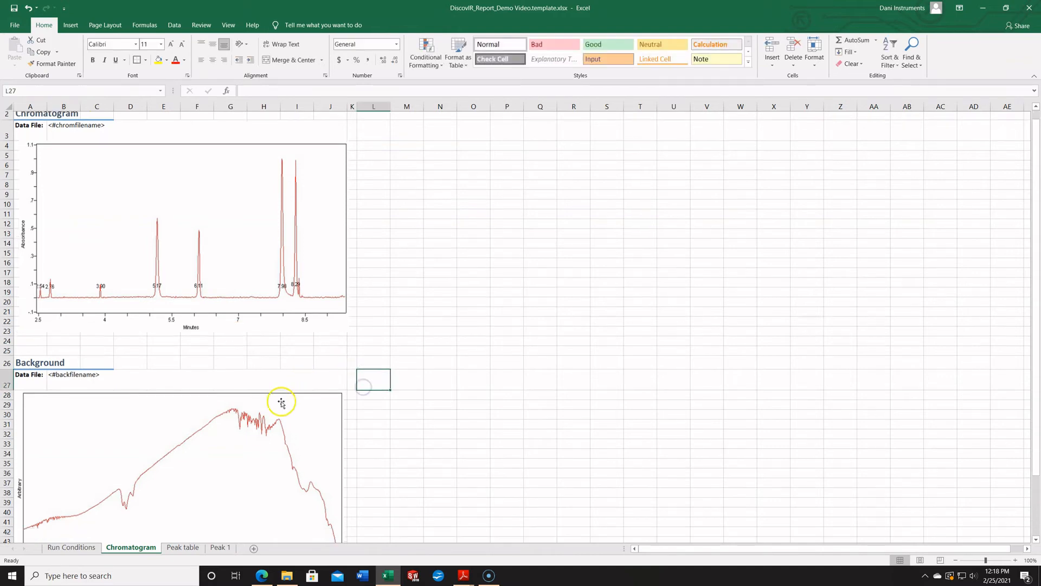
pyautogui.scroll(-2, 281, 403)
pyautogui.click(213, 384)
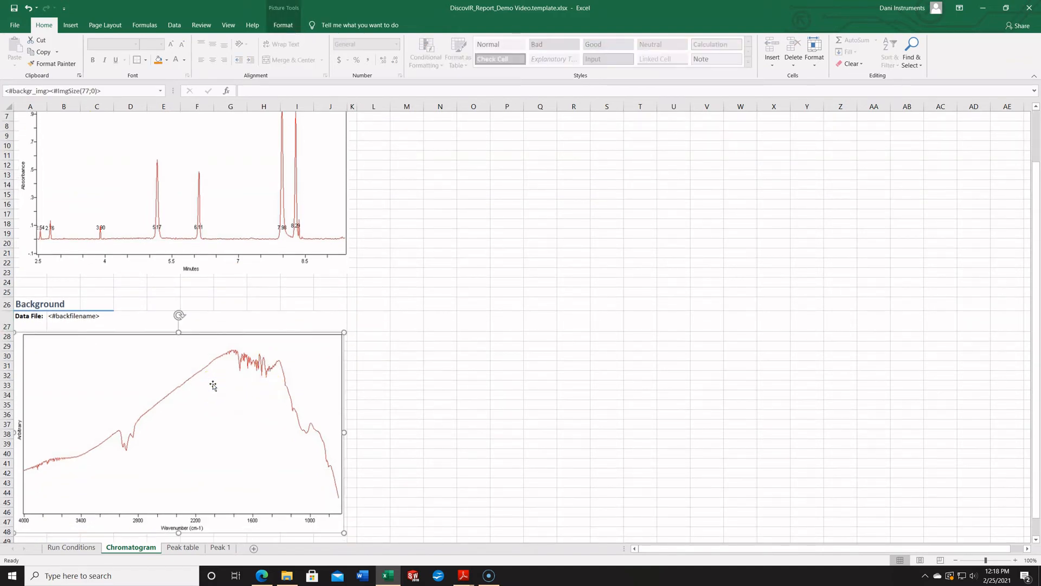
pyautogui.press('Delete')
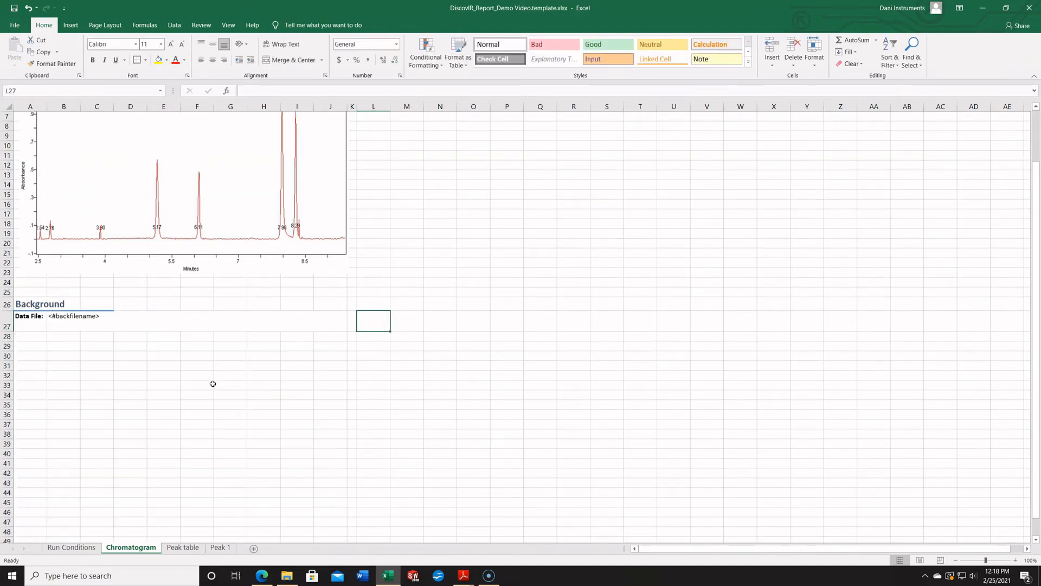
pyautogui.scroll(2, 213, 384)
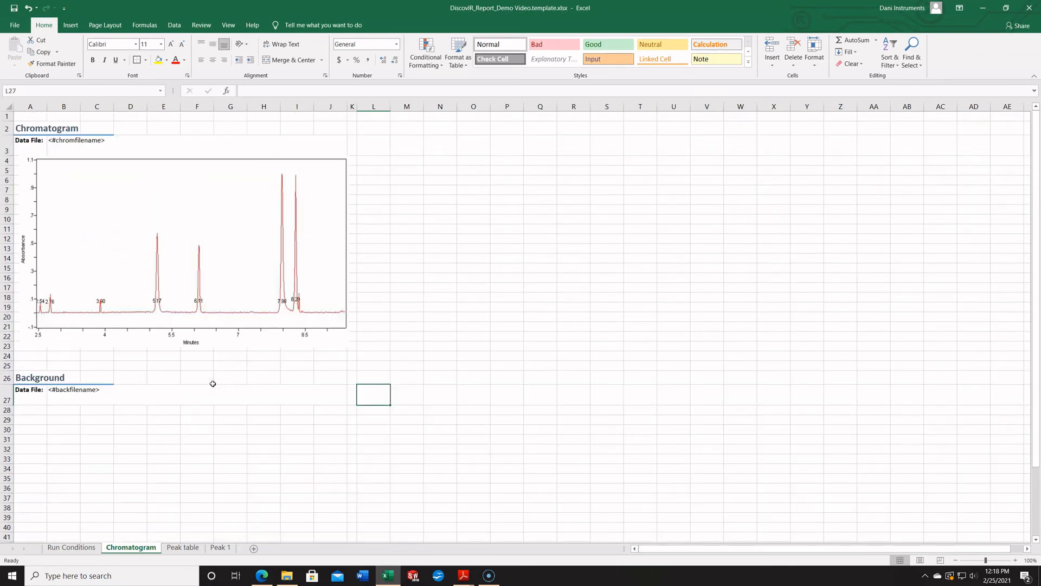
# Clear the Search result heading and its <#peak.hitname> placeholder from column D of the Peak table sheet.
pyautogui.click(178, 549)
pyautogui.moveTo(163, 191); pyautogui.dragTo(162, 171)
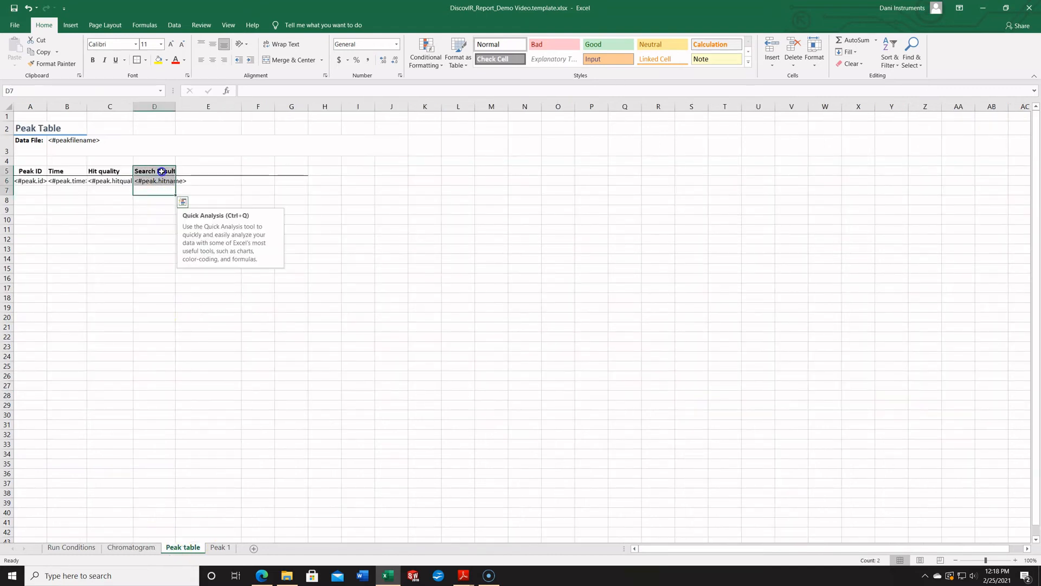
pyautogui.press('Delete')
pyautogui.click(165, 248)
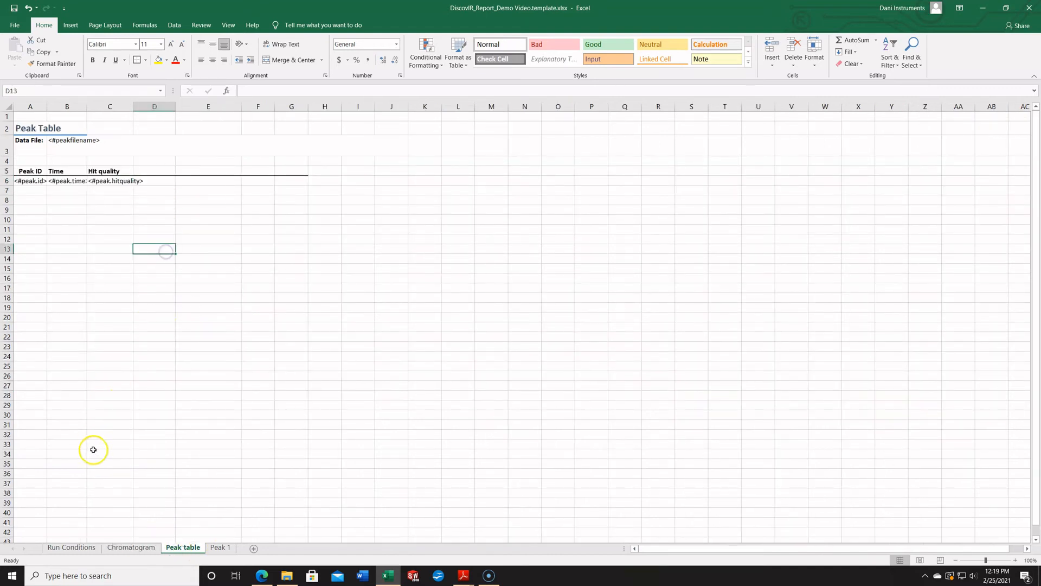
# Clear the vial number placeholder in B12 and the "Disk speed:" label in A11 on the Run Conditions sheet, and save the template.
pyautogui.click(65, 547)
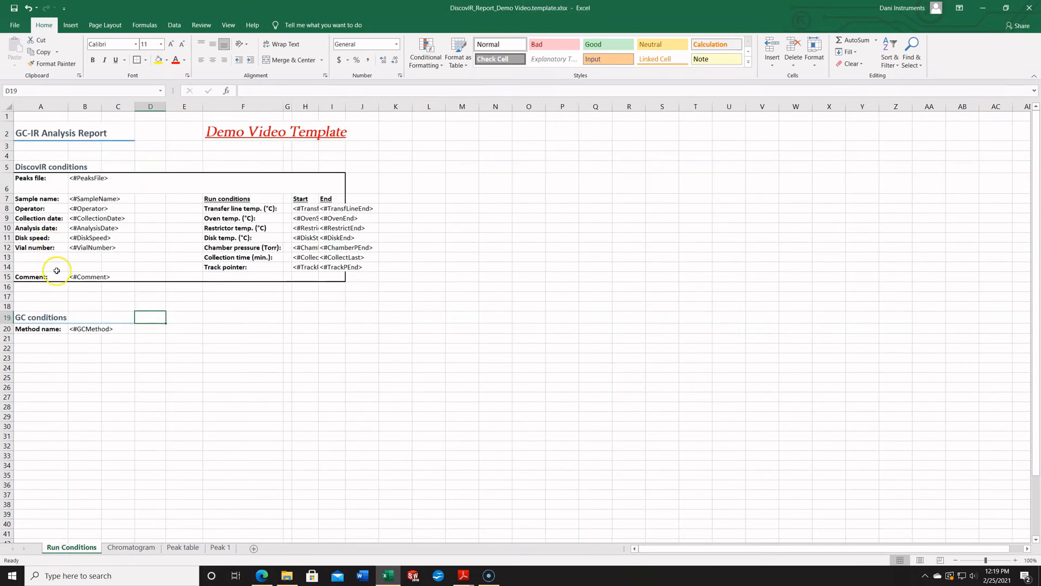
pyautogui.click(87, 247)
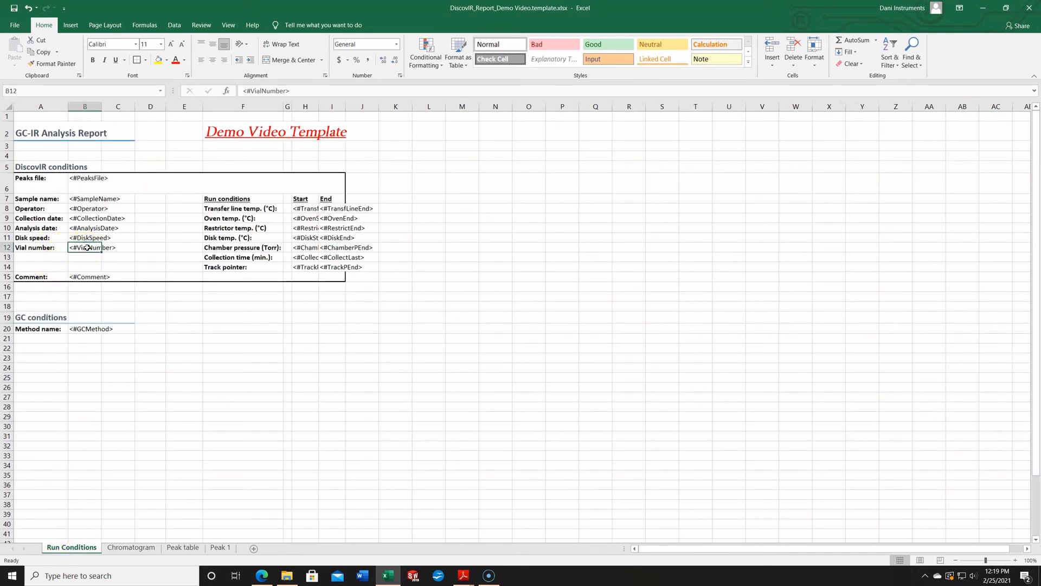
pyautogui.press('Delete')
pyautogui.click(40, 239)
pyautogui.press('Delete')
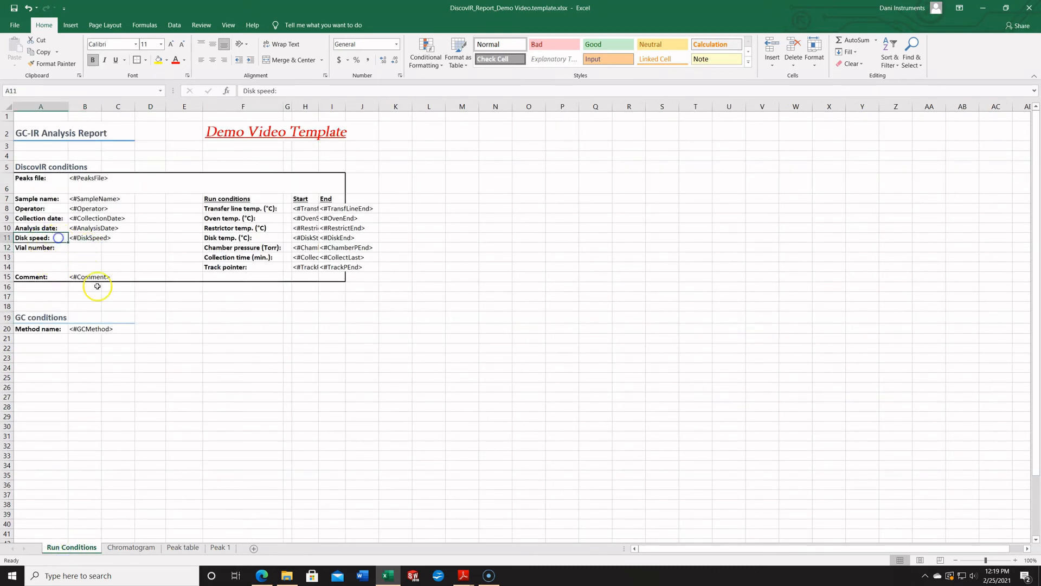
pyautogui.click(183, 386)
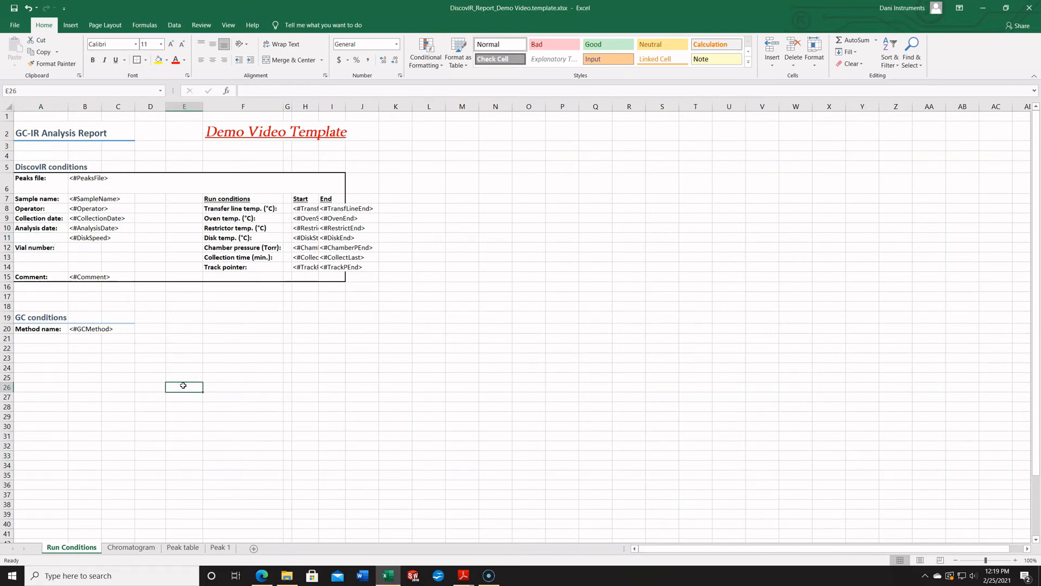
pyautogui.click(14, 10)
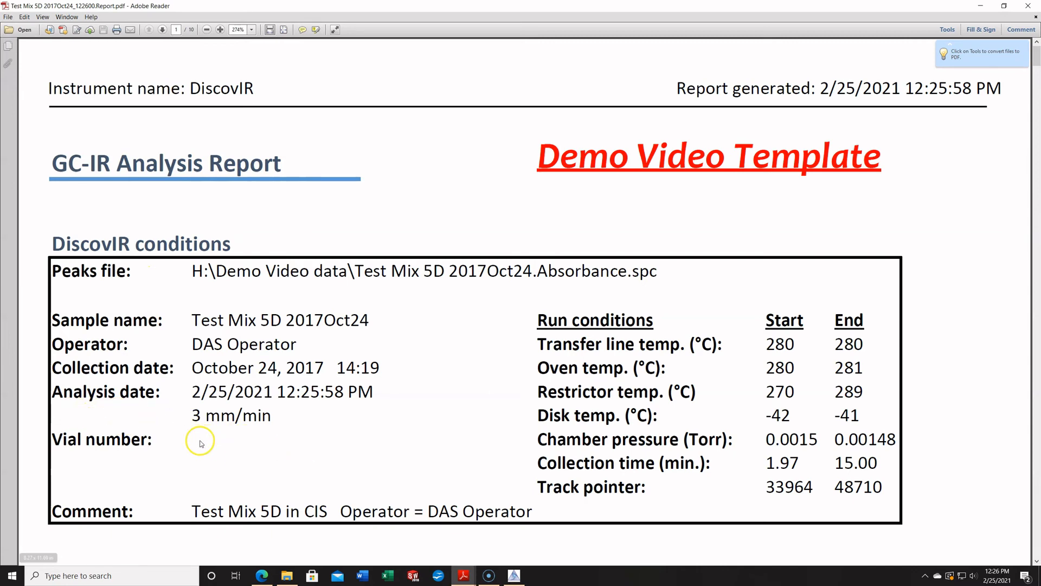
# Review the run conditions, chromatogram and background sections of the PDF report generated from the demo template.
pyautogui.scroll(-3, 329, 396)
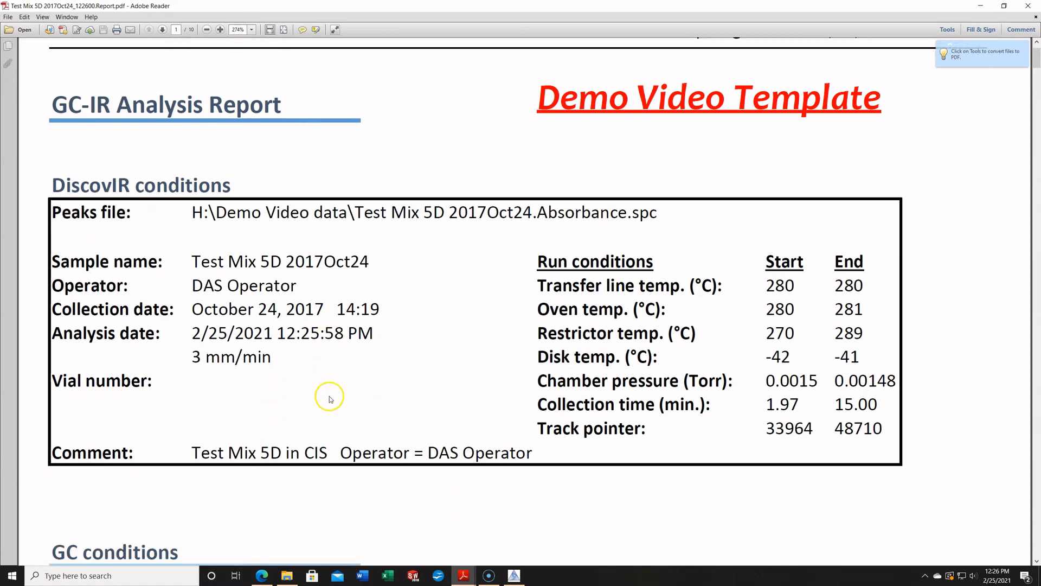
pyautogui.click(207, 29)
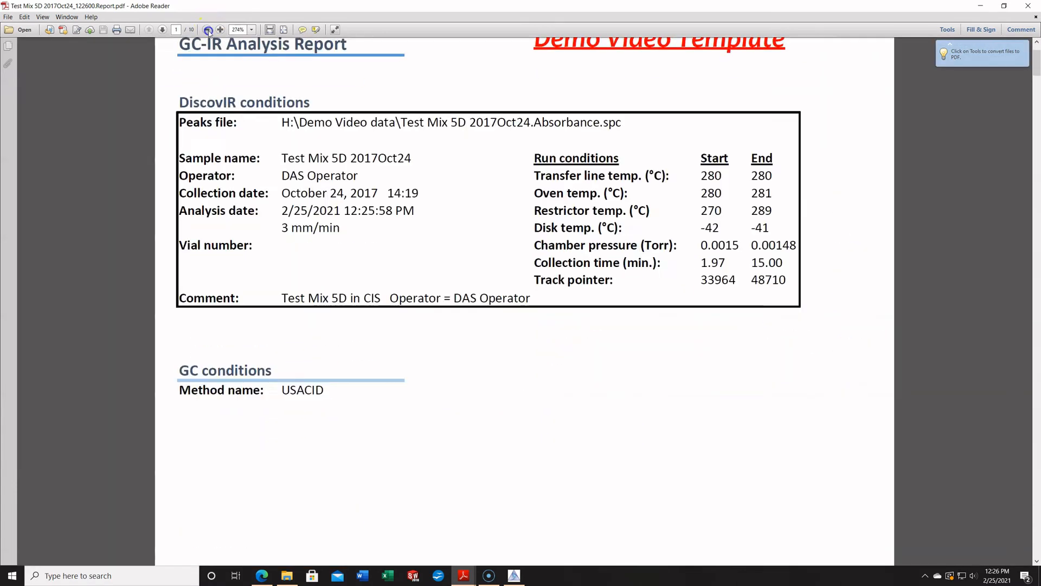
pyautogui.click(207, 30)
pyautogui.scroll(-12, 478, 339)
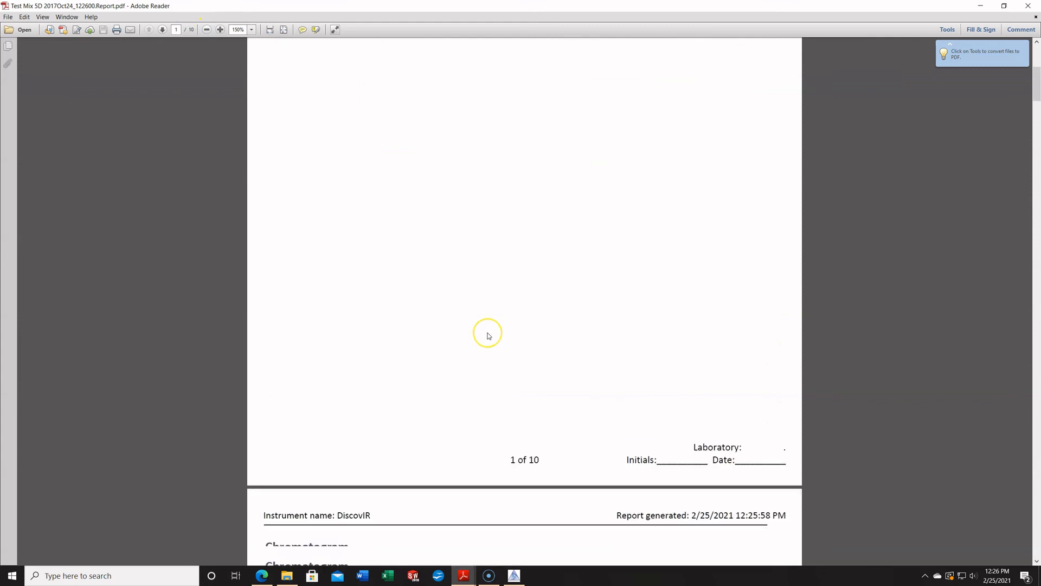
pyautogui.scroll(-3, 487, 331)
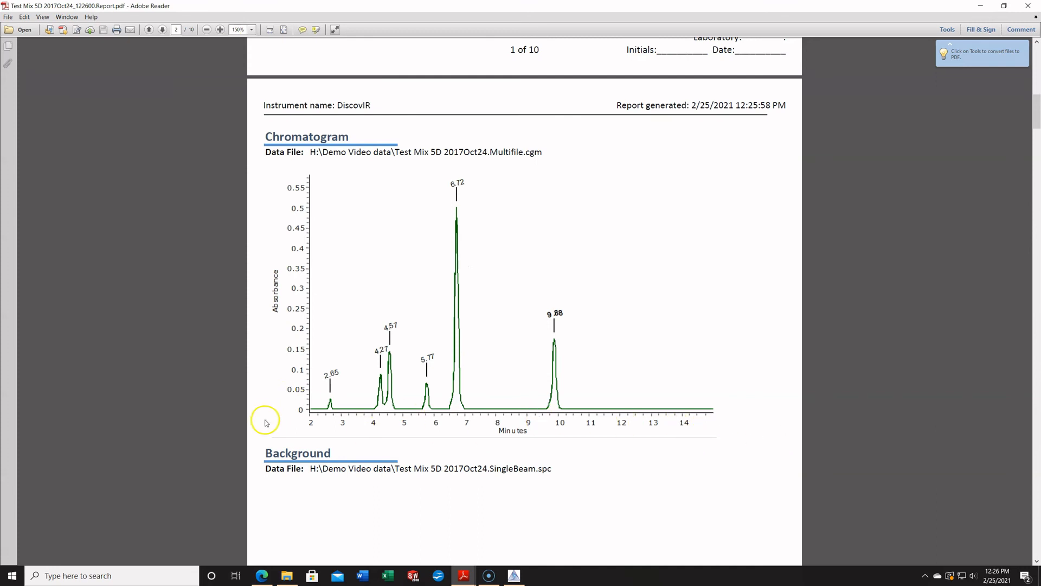
pyautogui.scroll(-5, 481, 291)
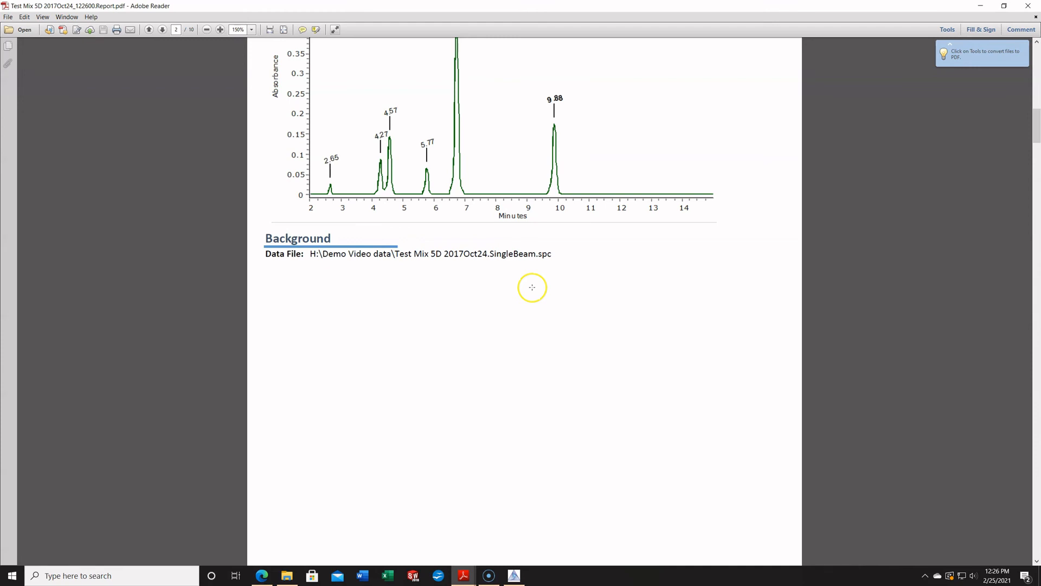
# Review the peak table, Peak 1 spectrum and library search sections of the PDF report, and close it.
pyautogui.scroll(-8, 514, 319)
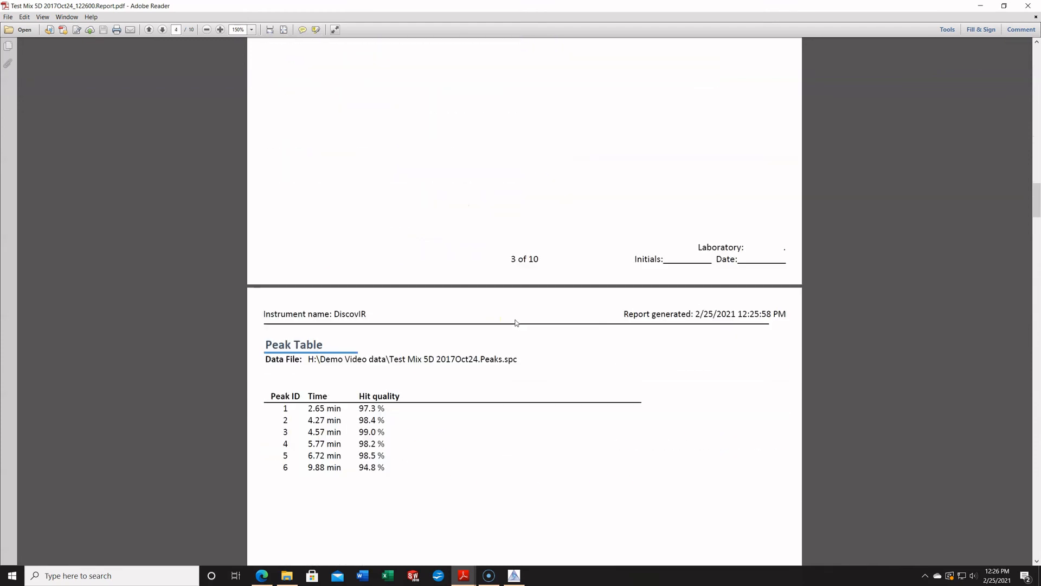
pyautogui.scroll(-4, 515, 323)
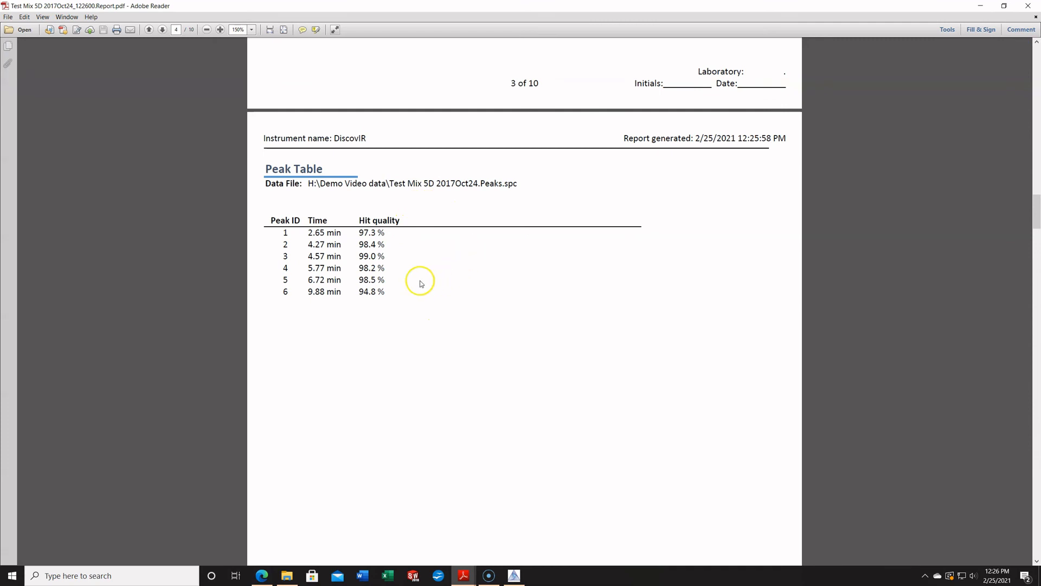
pyautogui.scroll(-4, 456, 271)
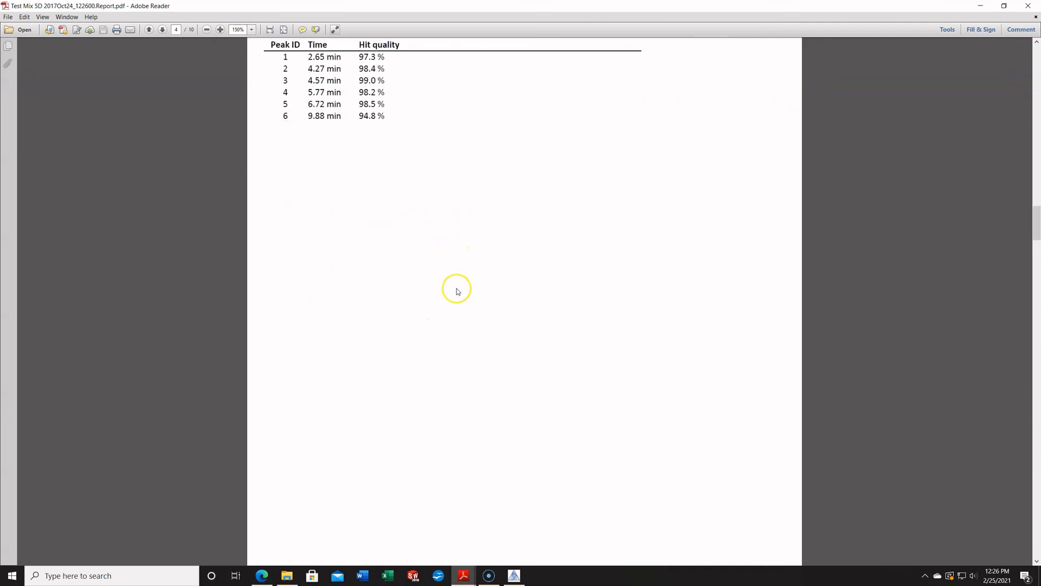
pyautogui.scroll(-11, 457, 291)
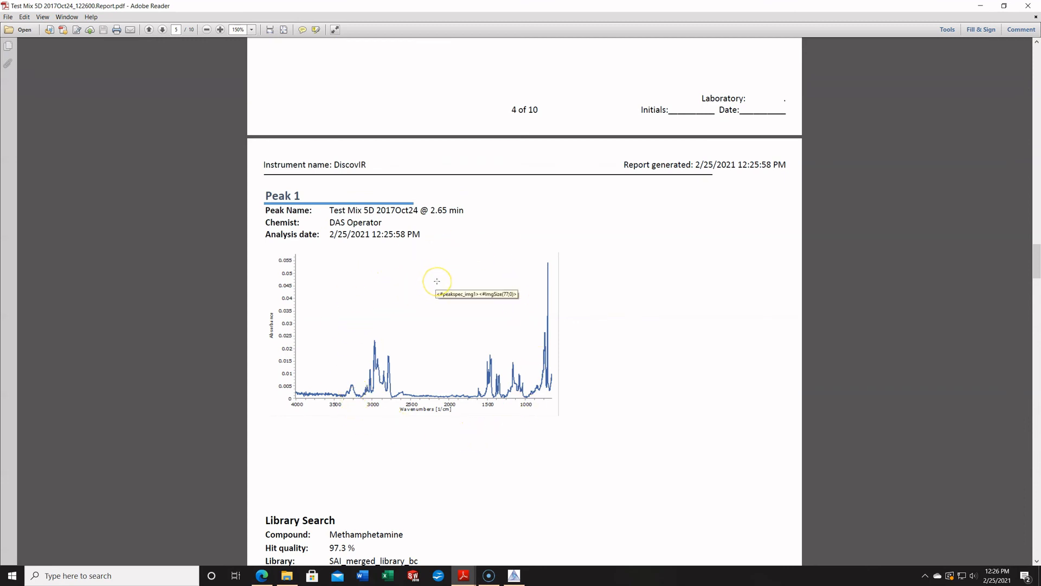
pyautogui.scroll(-10, 437, 281)
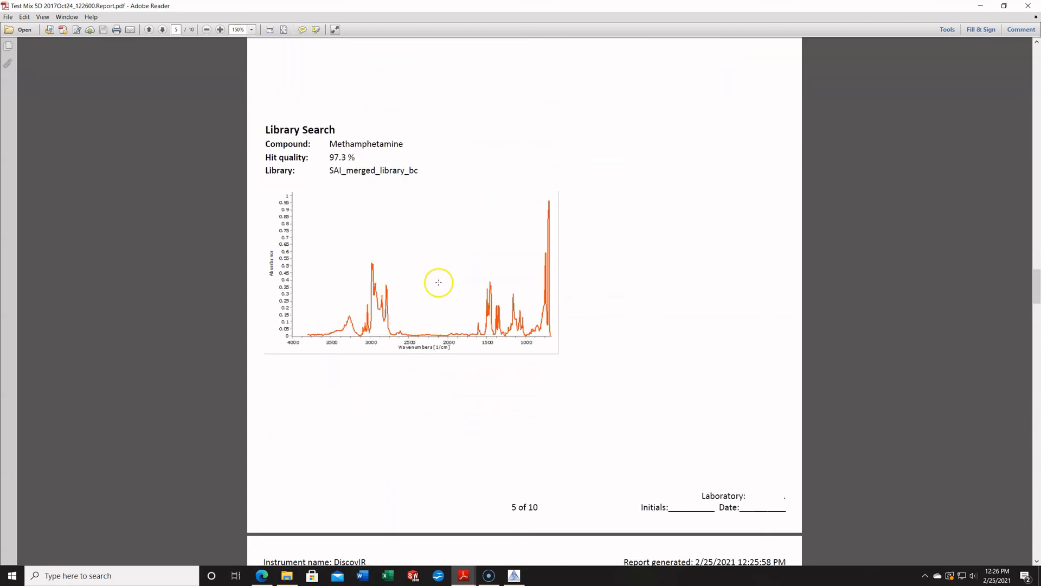
pyautogui.click(1034, 6)
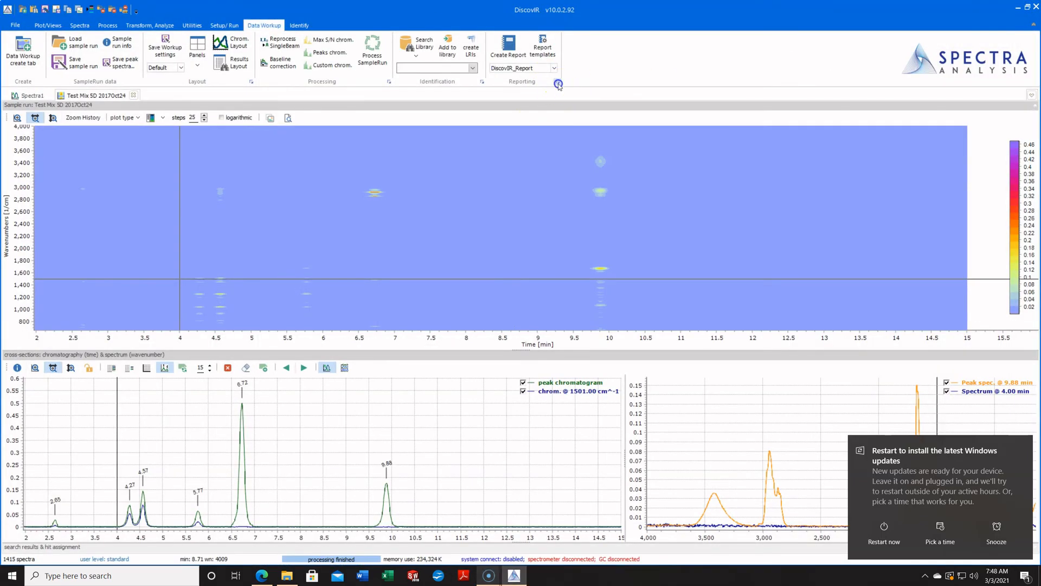
# Set the report's chromatogram plot labels to search result, enable wavenumber peak labels on spectrum plots, and apply the reporting options.
pyautogui.click(557, 82)
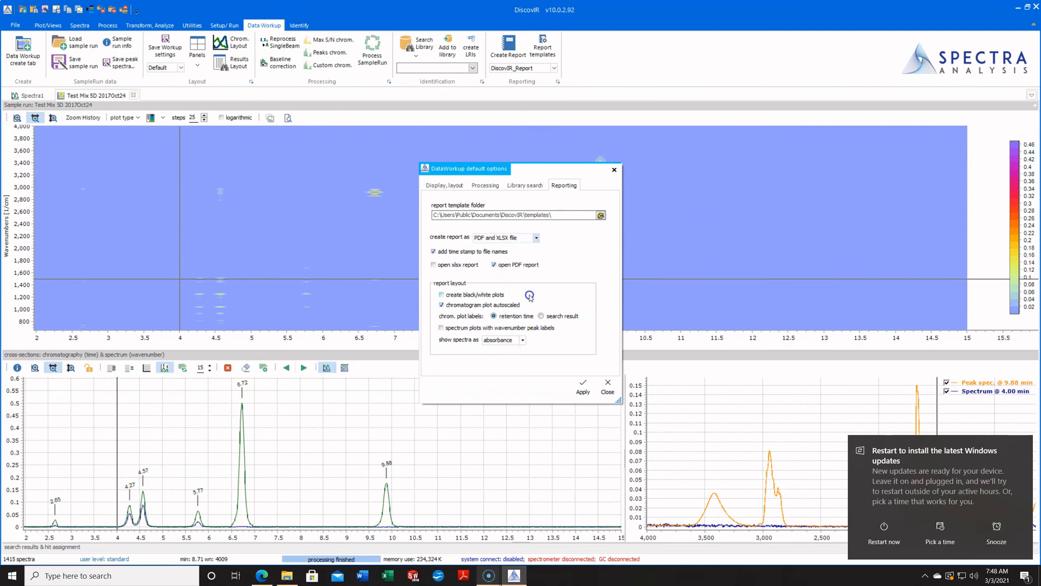
pyautogui.click(558, 319)
pyautogui.click(550, 328)
pyautogui.click(582, 386)
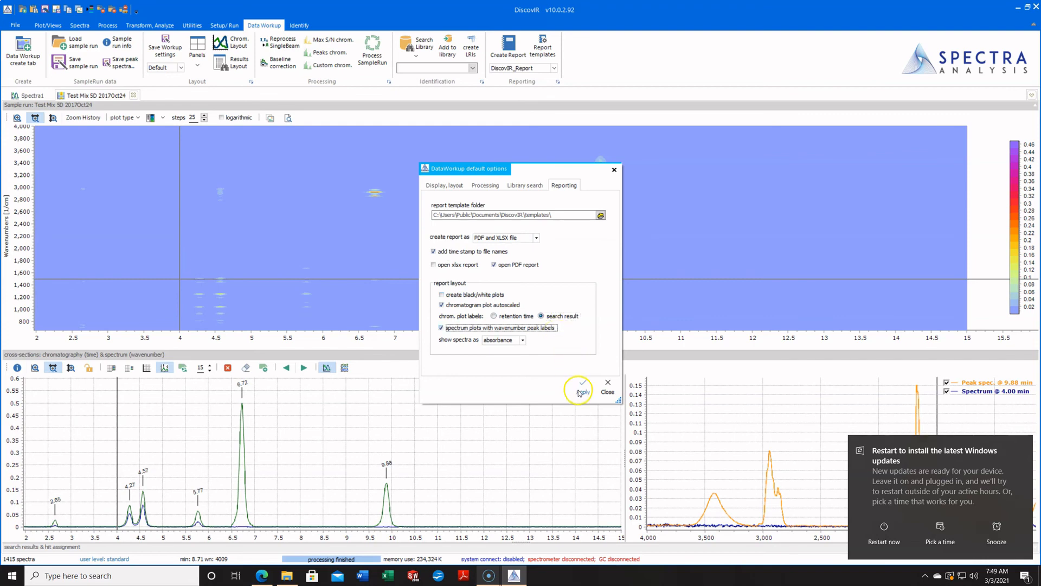
pyautogui.click(581, 387)
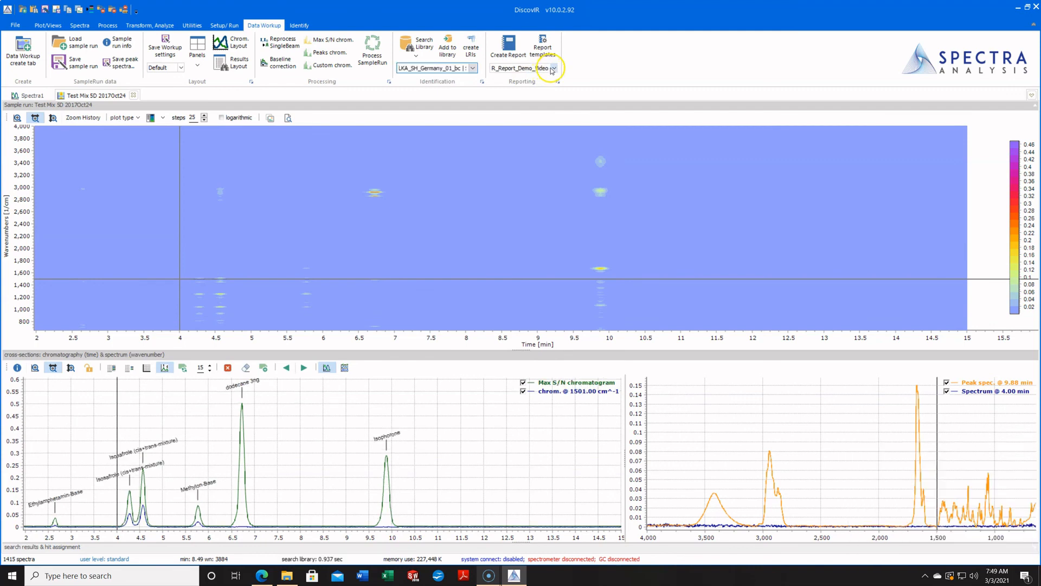
# Create a PDF report with the DiscovIR_Report_Demo_Video template and inspect the peak labels on its chromatogram page.
pyautogui.click(552, 70)
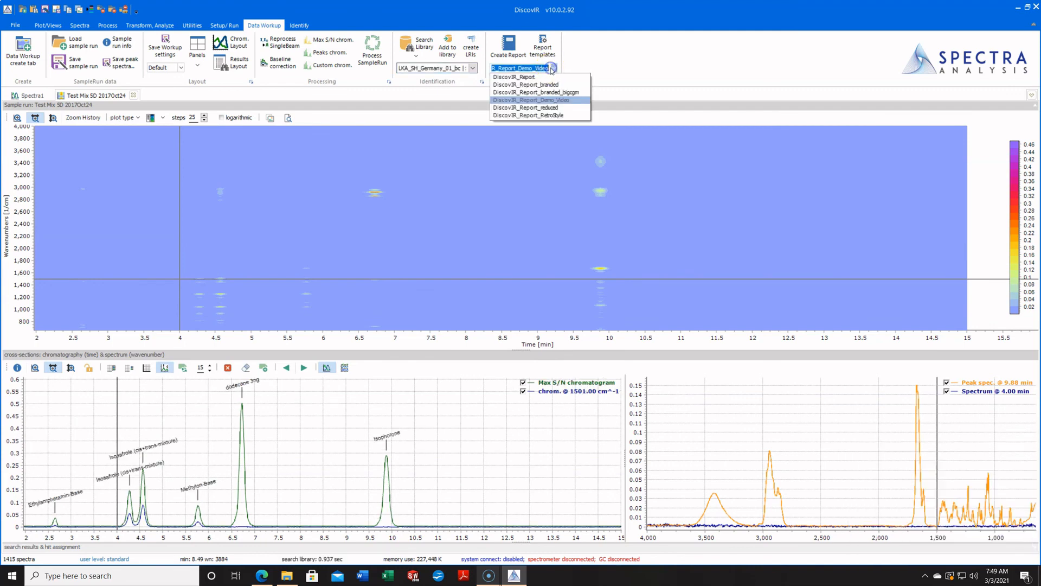
pyautogui.click(546, 105)
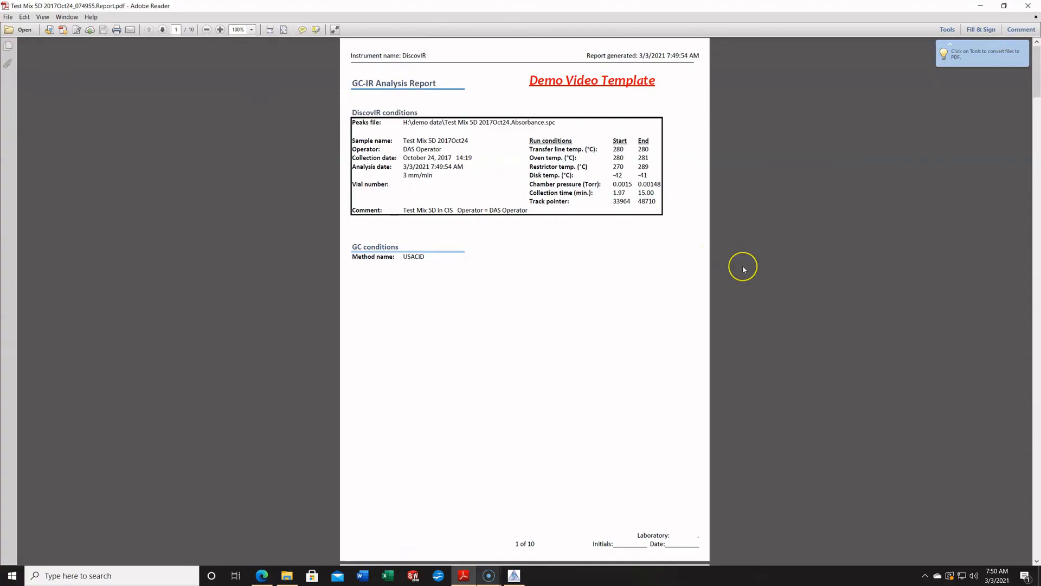
pyautogui.scroll(-1, 741, 265)
pyautogui.scroll(-12, 743, 266)
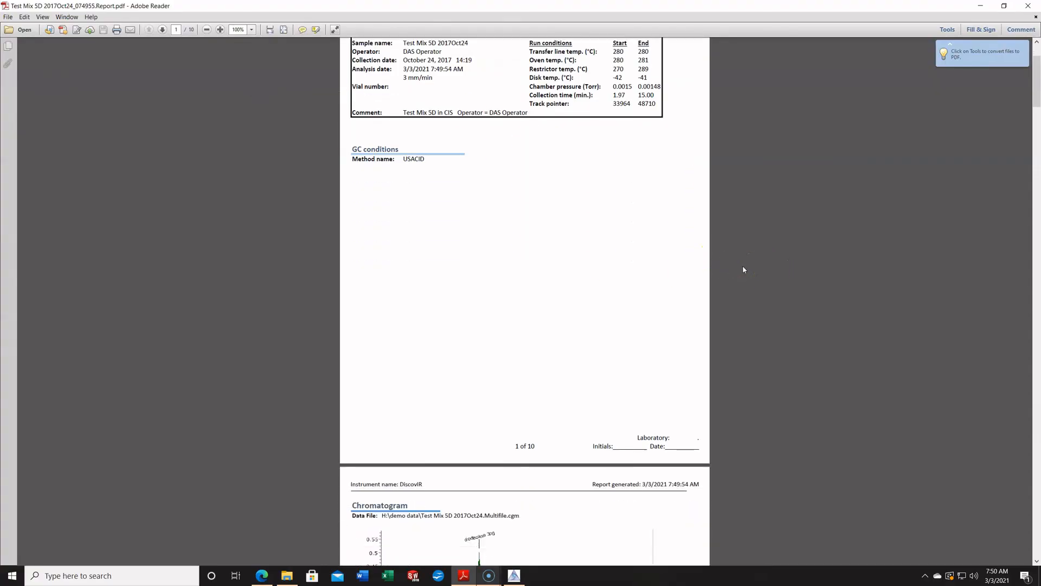
pyautogui.scroll(-8, 743, 265)
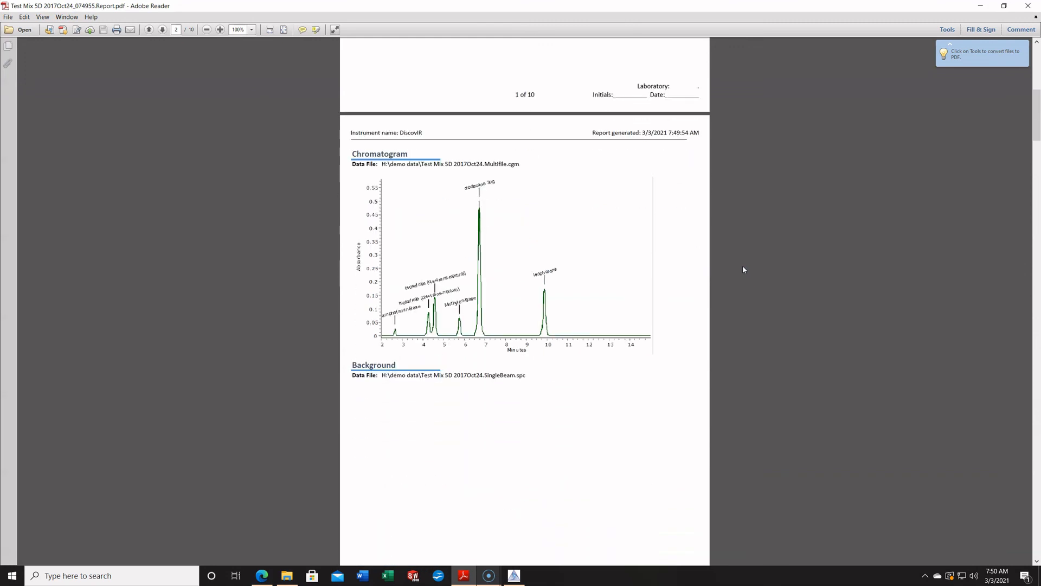